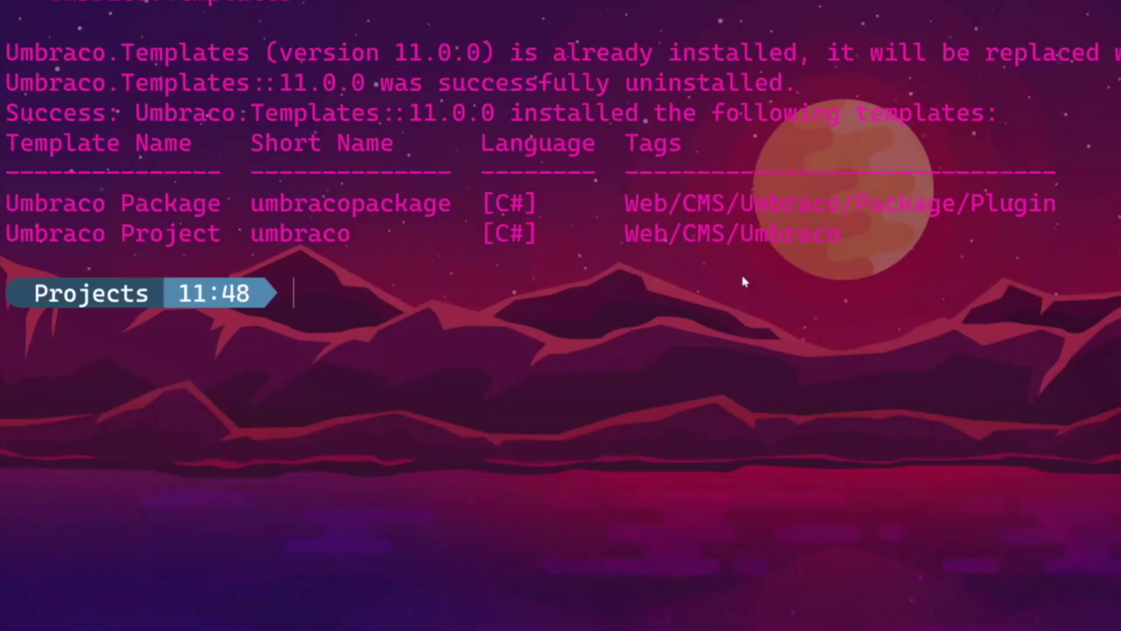
Create a new Umbraco project named JonsProject by editing the earlier dotnet new umbraco command.
type("dot")
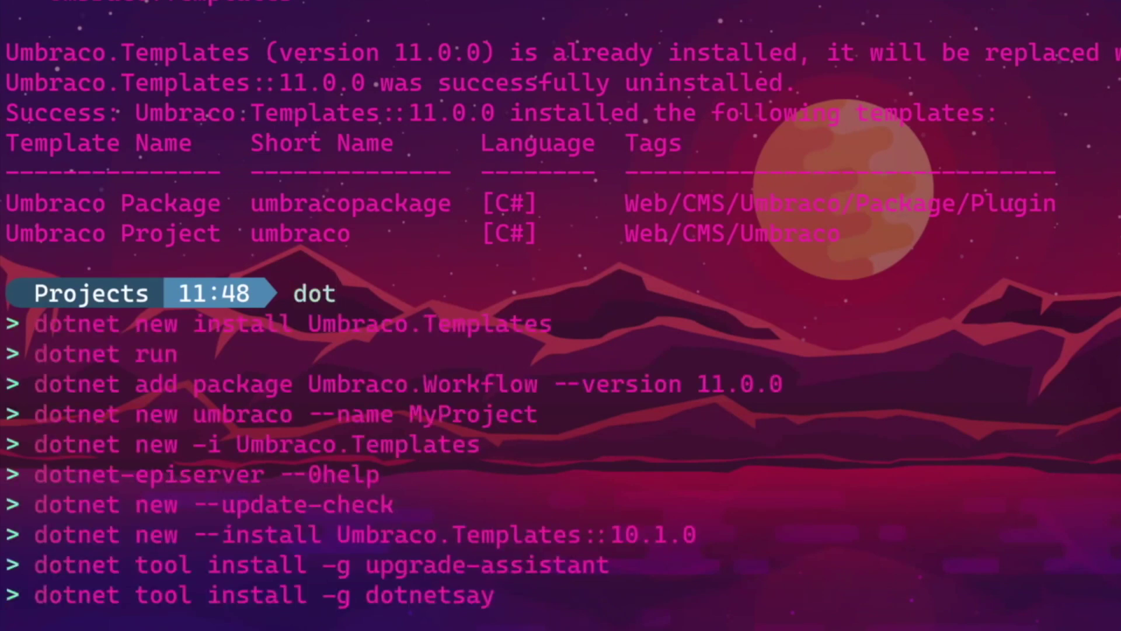
key("Down")
key("Down")
key("Down")
key("Down")
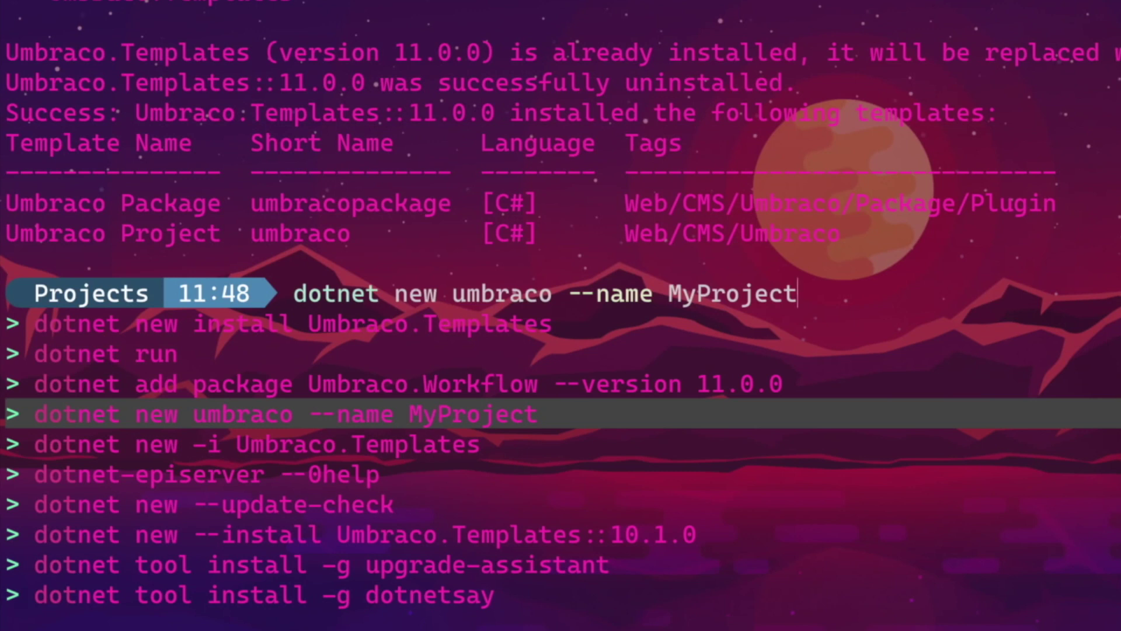
key("BackSpace")
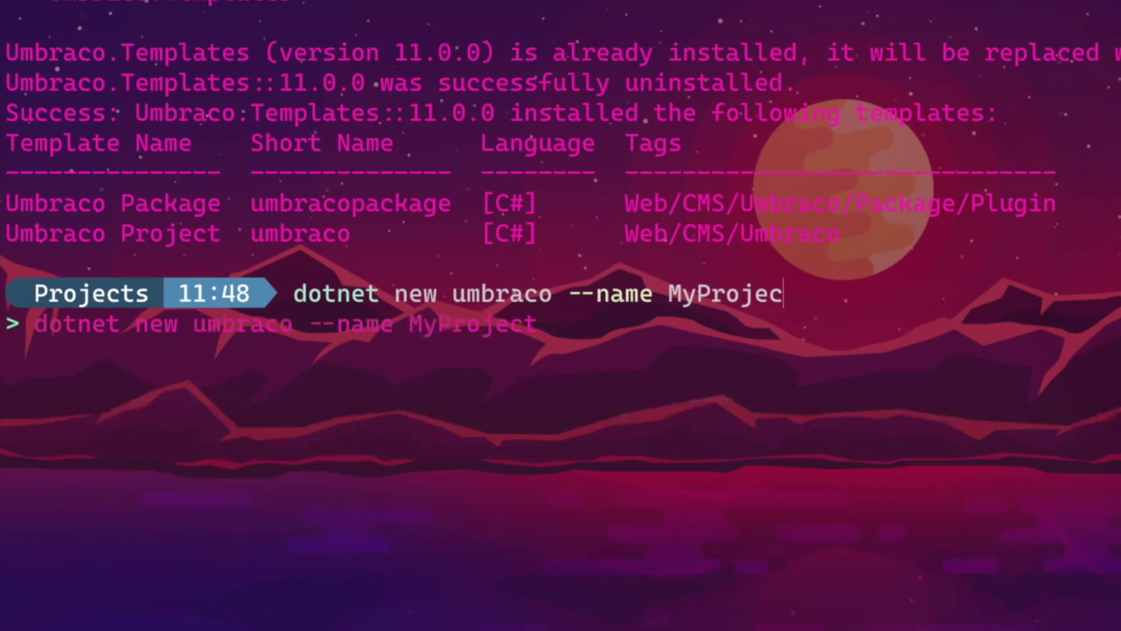
key("BackSpace")
key("BackSpace")
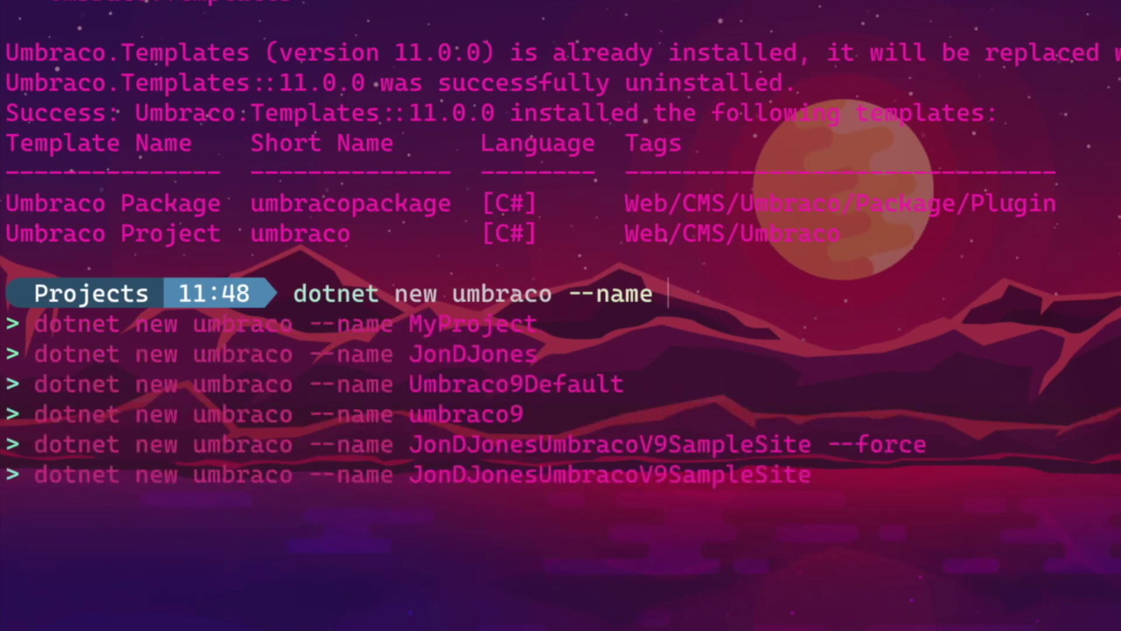
type("JonsP")
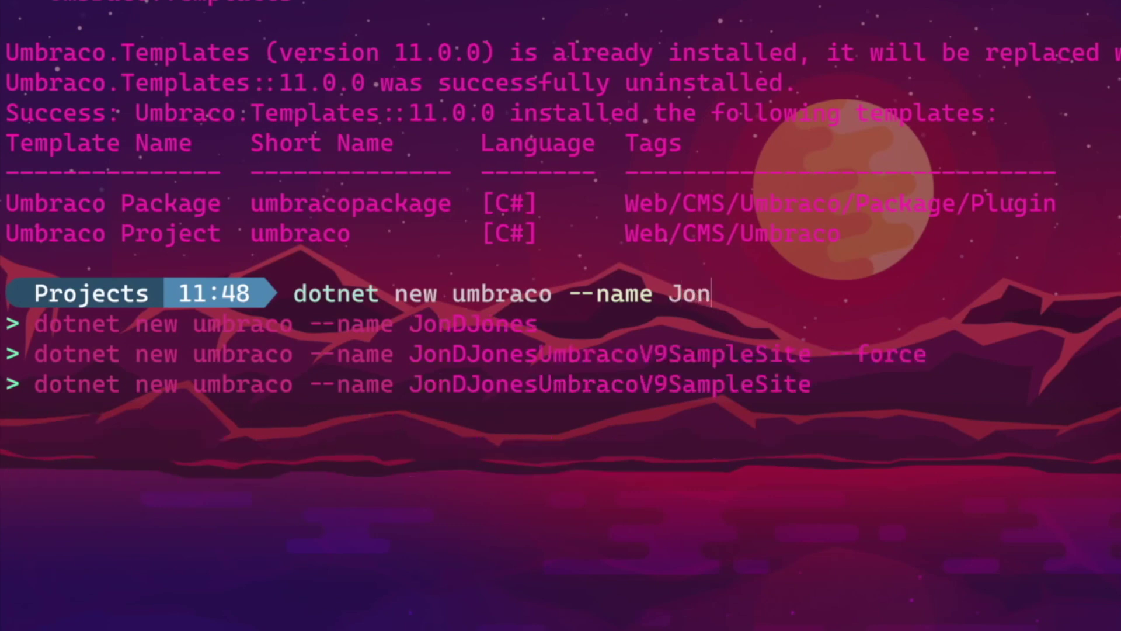
type("roject")
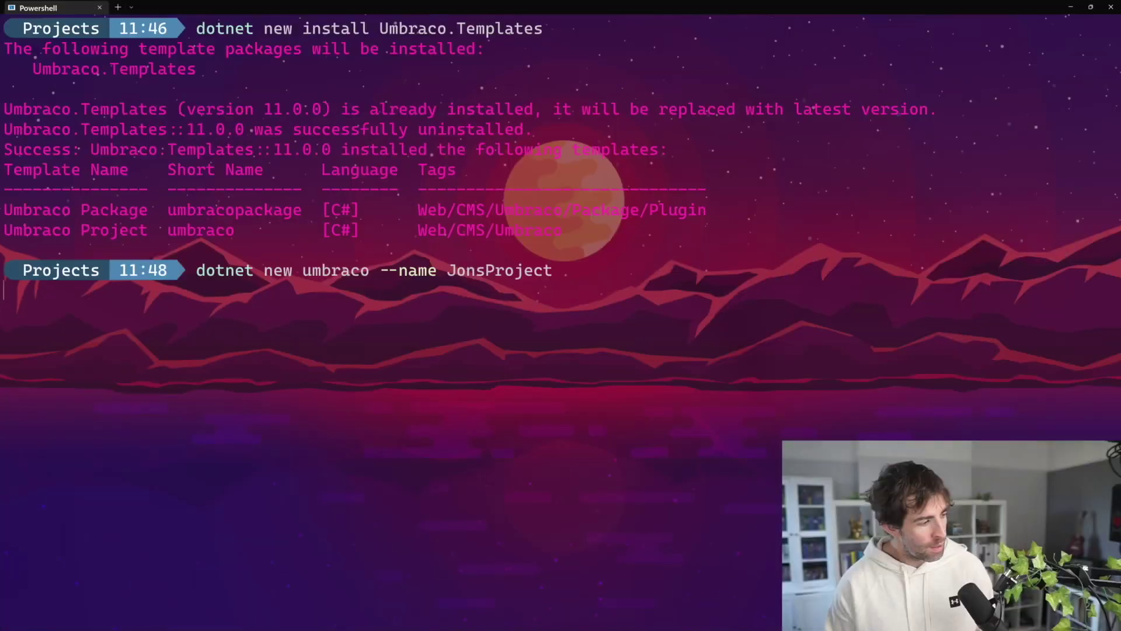
key("Return")
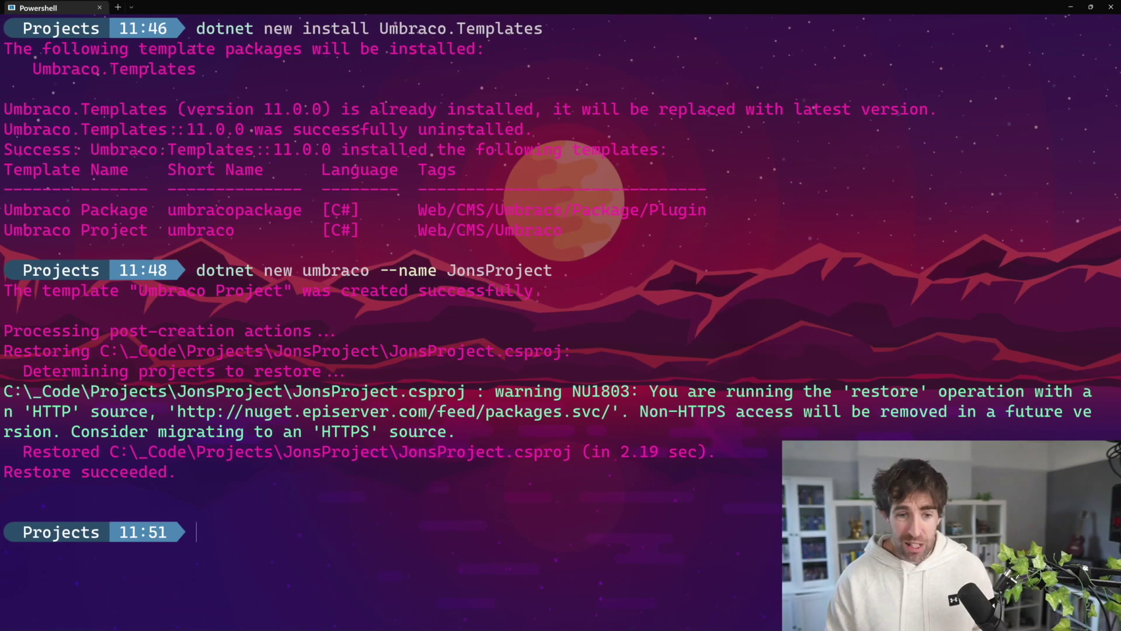
Change the PowerShell prompt into the JonsProject folder.
type("cd")
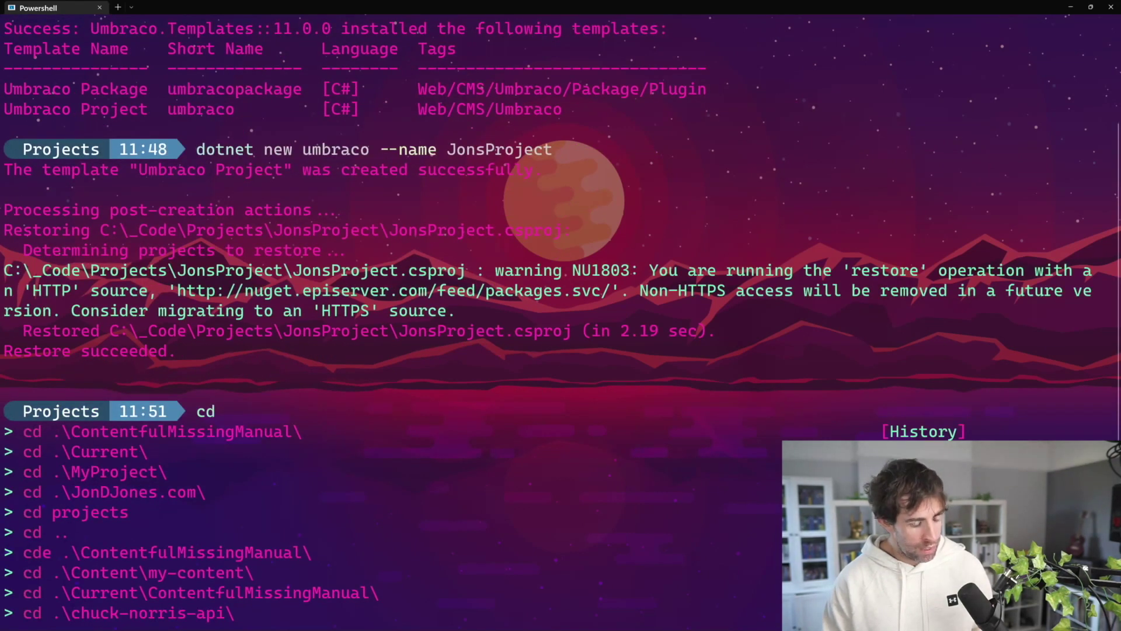
type(" Jo")
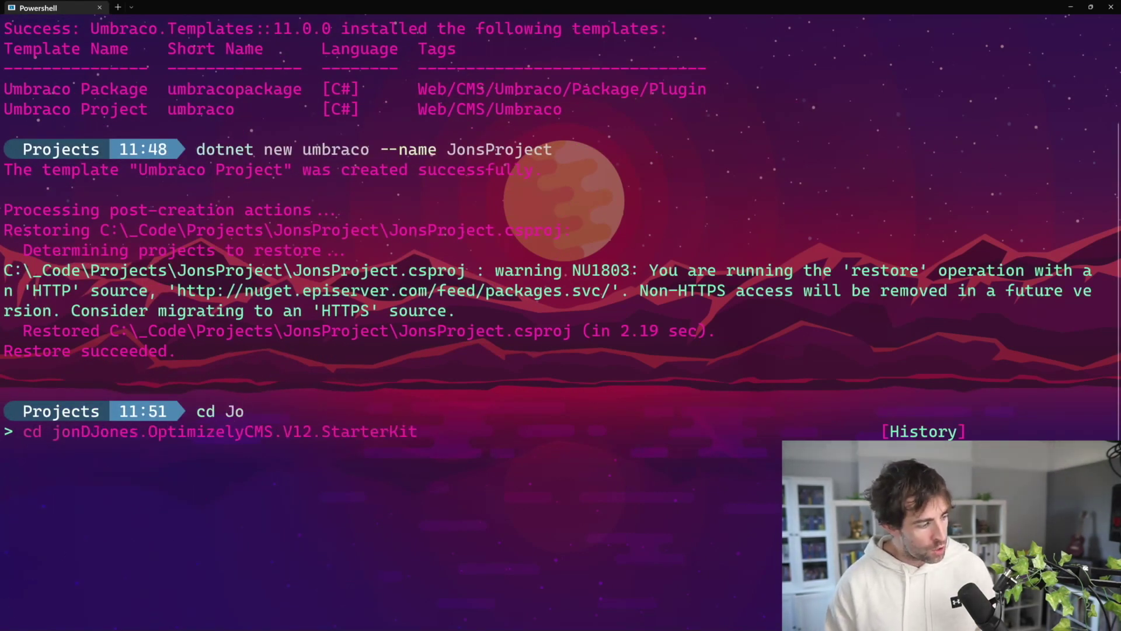
key("Tab")
key("Tab")
key("Return")
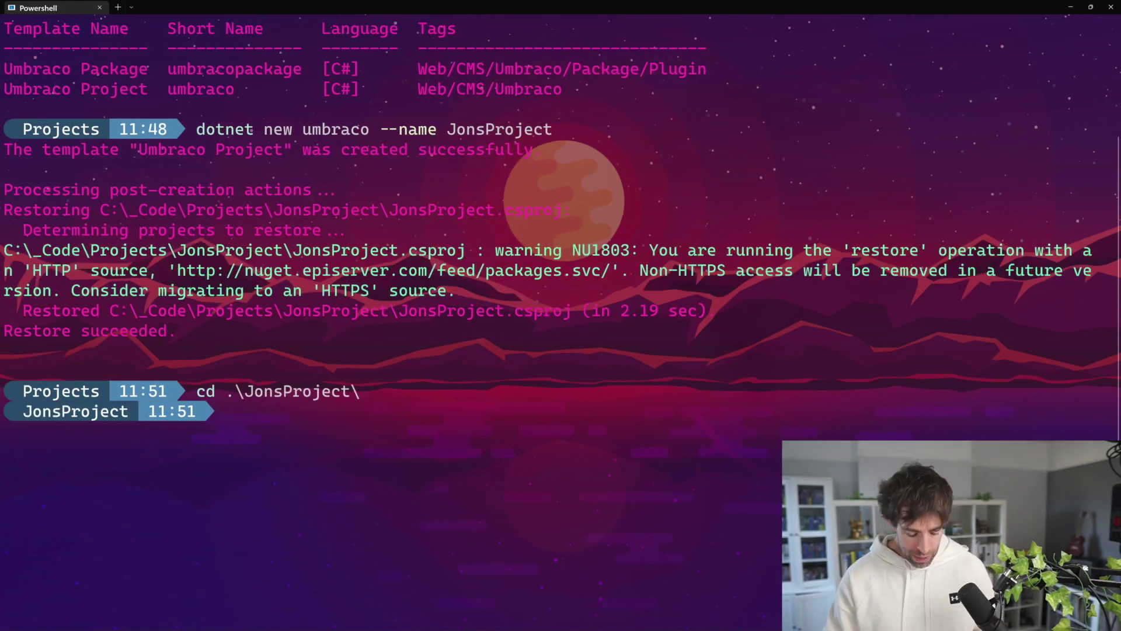
Launch JonsProject with dotnet run and open its https localhost:44322 address in Chrome.
type("dotnet run")
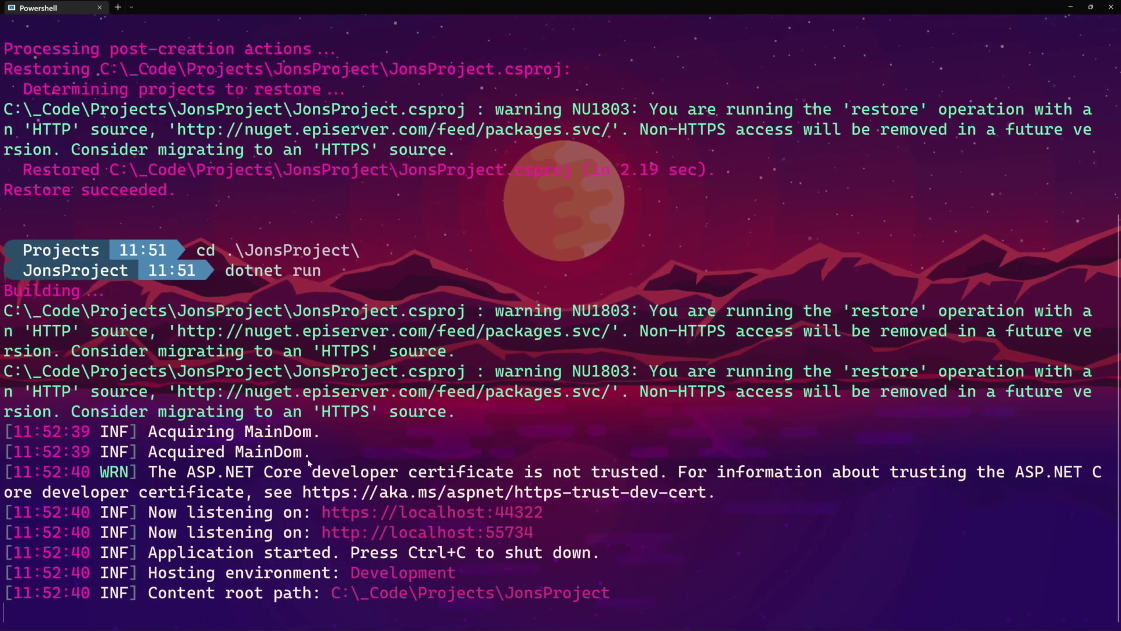
left_click(524, 516, "ctrl")
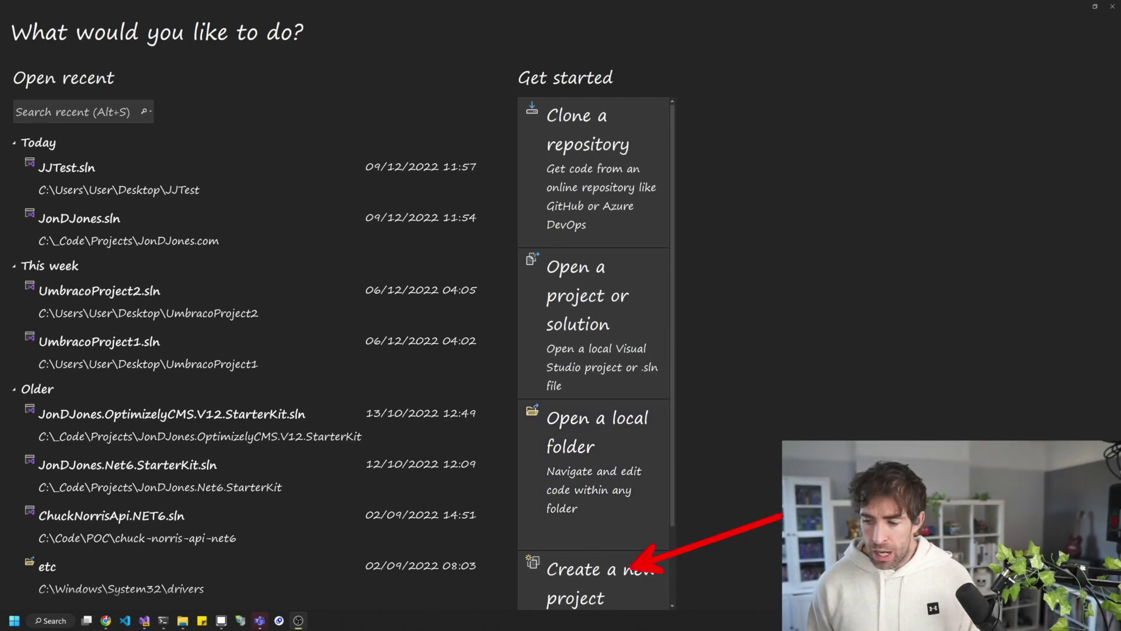
Start a new Visual Studio project from the Umbraco Project (Umbraco HQ) template found by searching 'umbraco'.
left_click(592, 578)
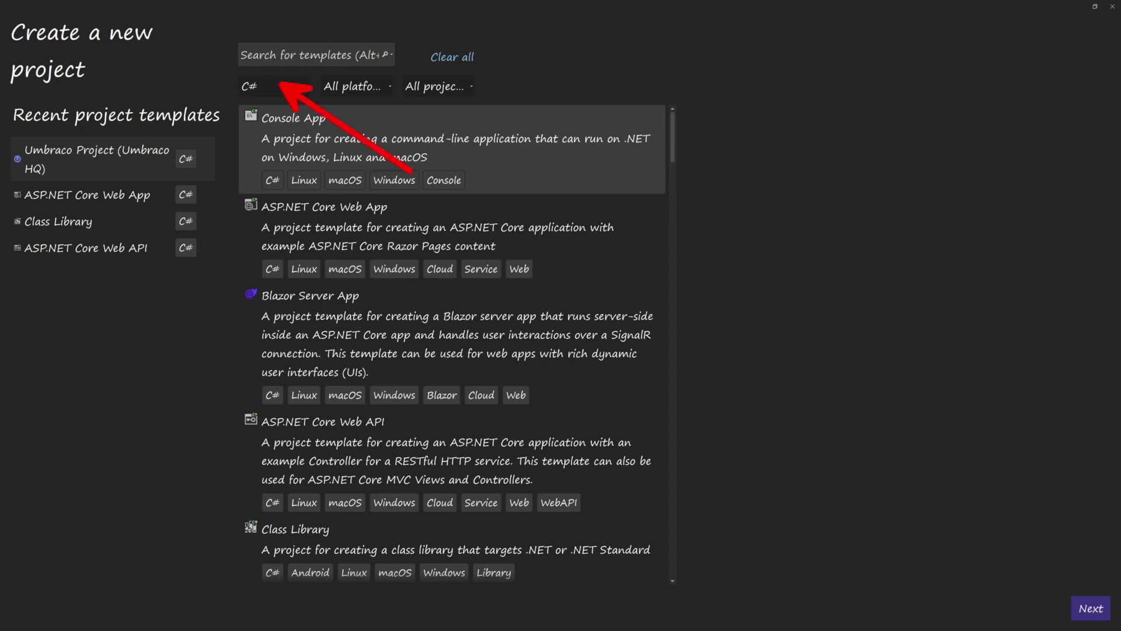
left_click(309, 54)
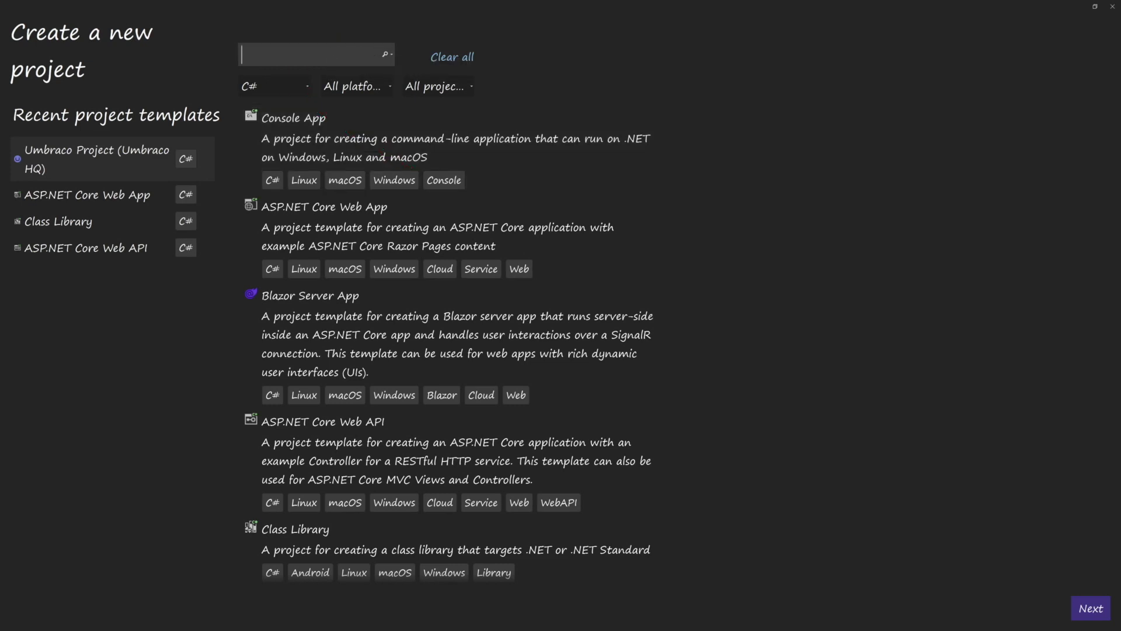
type("umbraco")
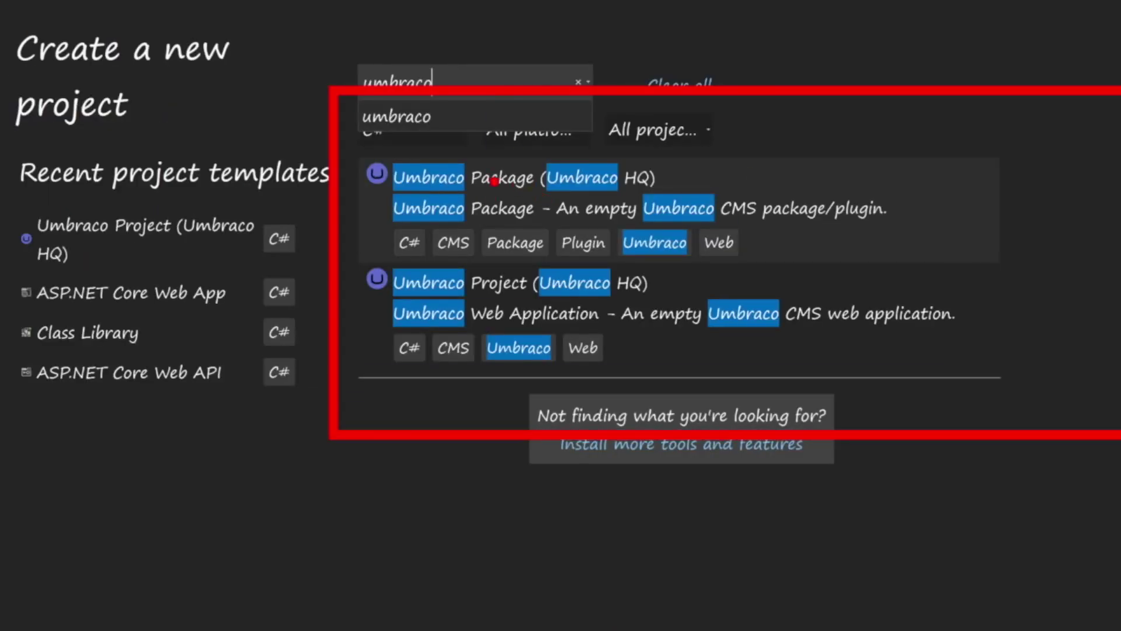
left_click(529, 272)
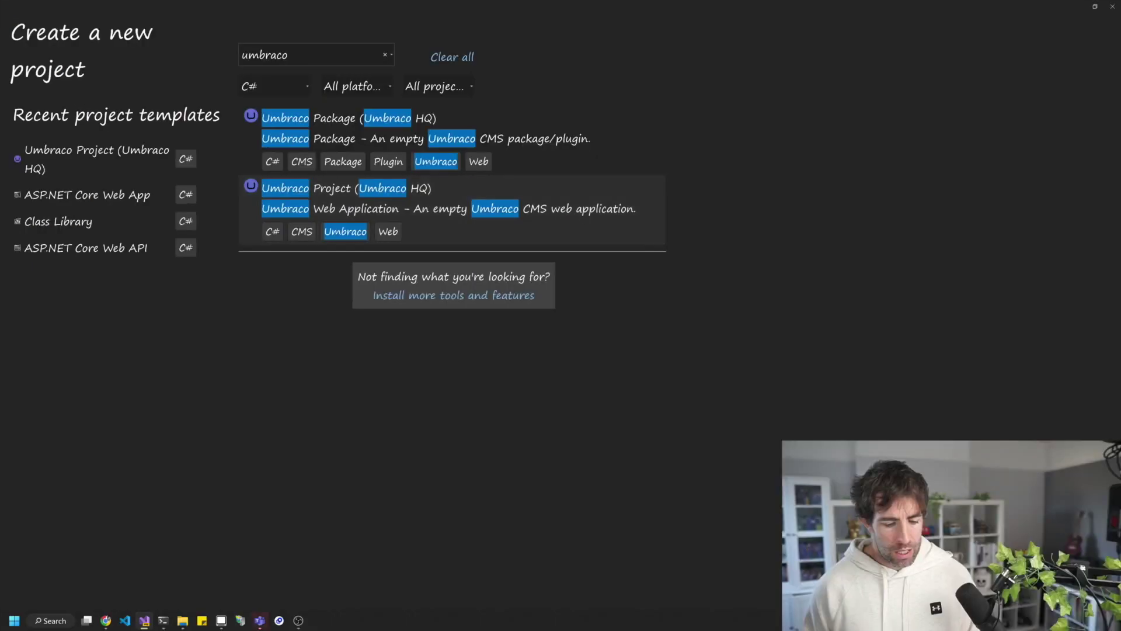
double_click(754, 275)
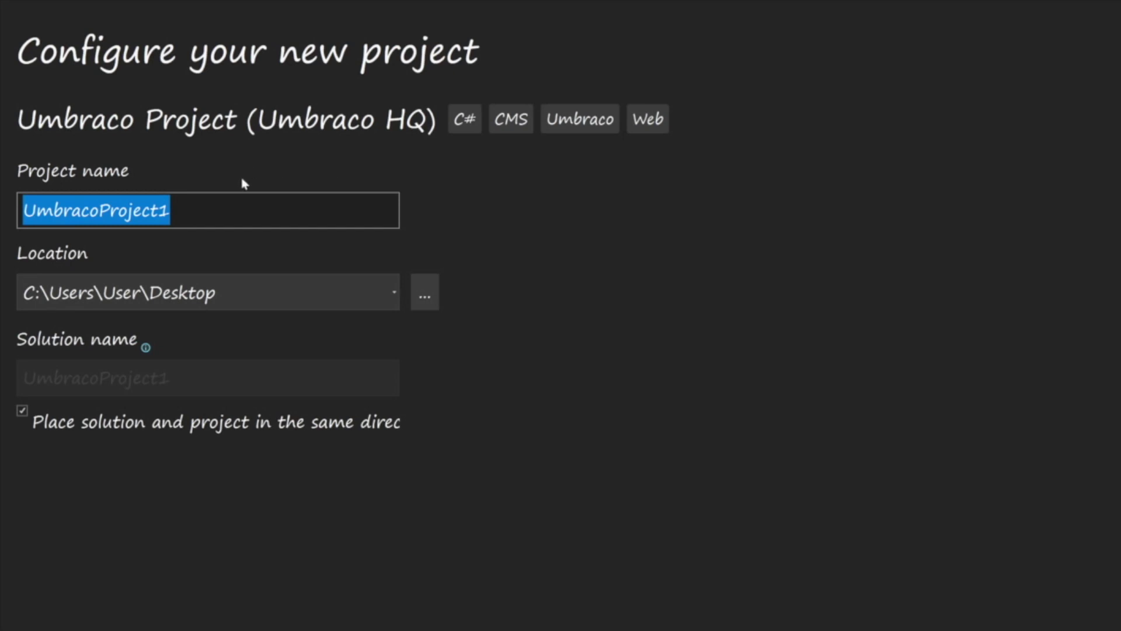
Keep .NET 7.0 (Current) as the framework and review the Umbraco 11.0.0 version and other options.
type("Te")
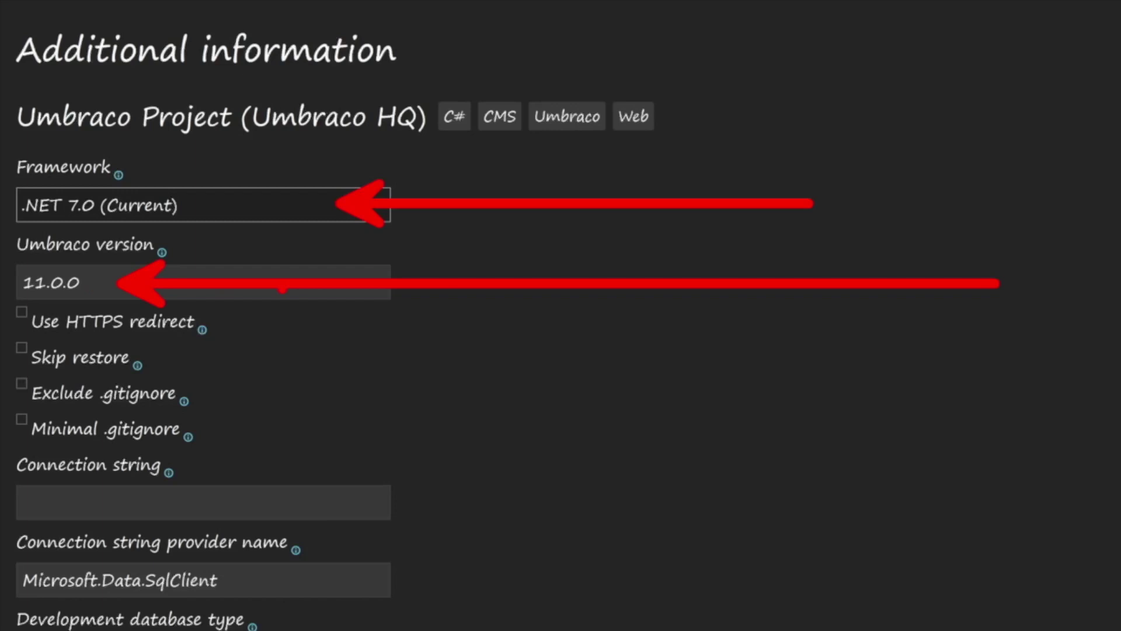
left_click(80, 283)
left_click(313, 217)
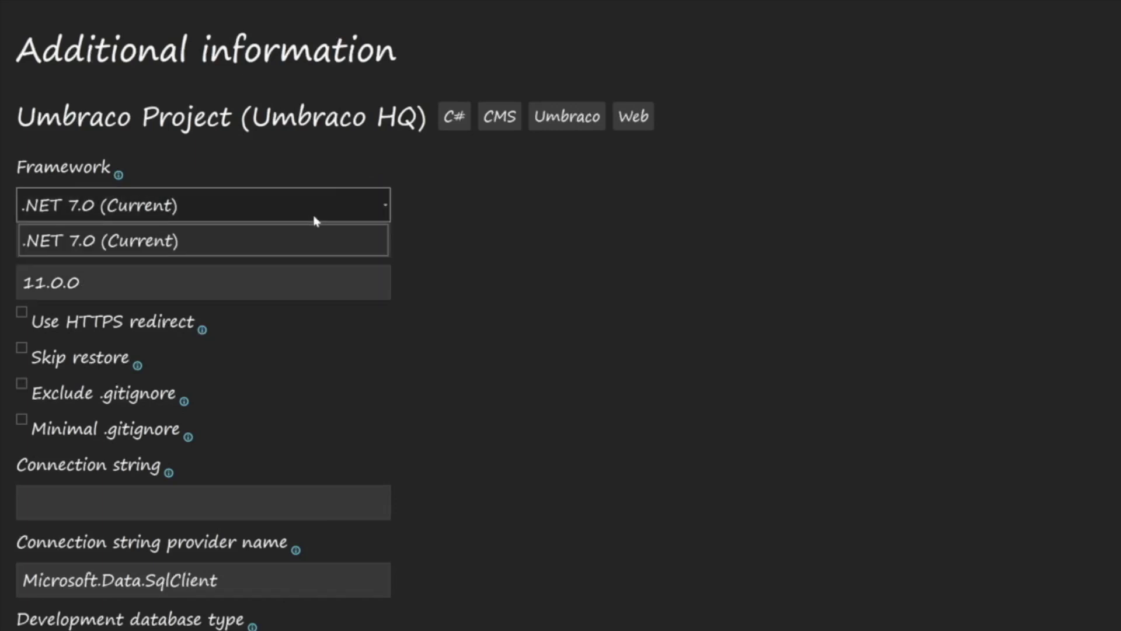
left_click(600, 216)
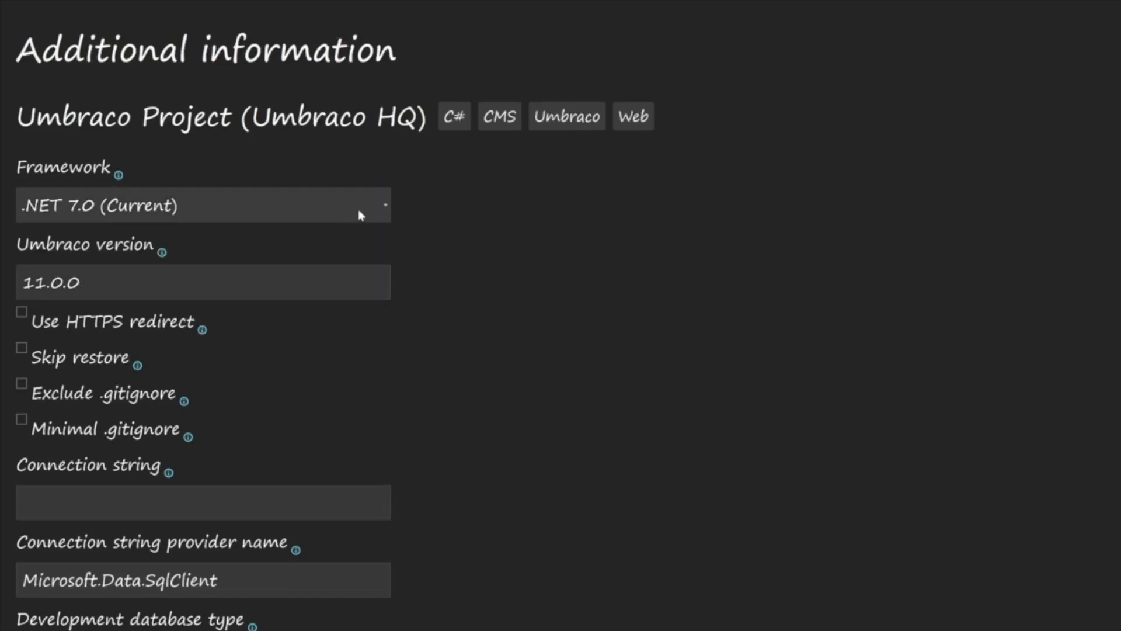
scroll(439, 393, "down", 3)
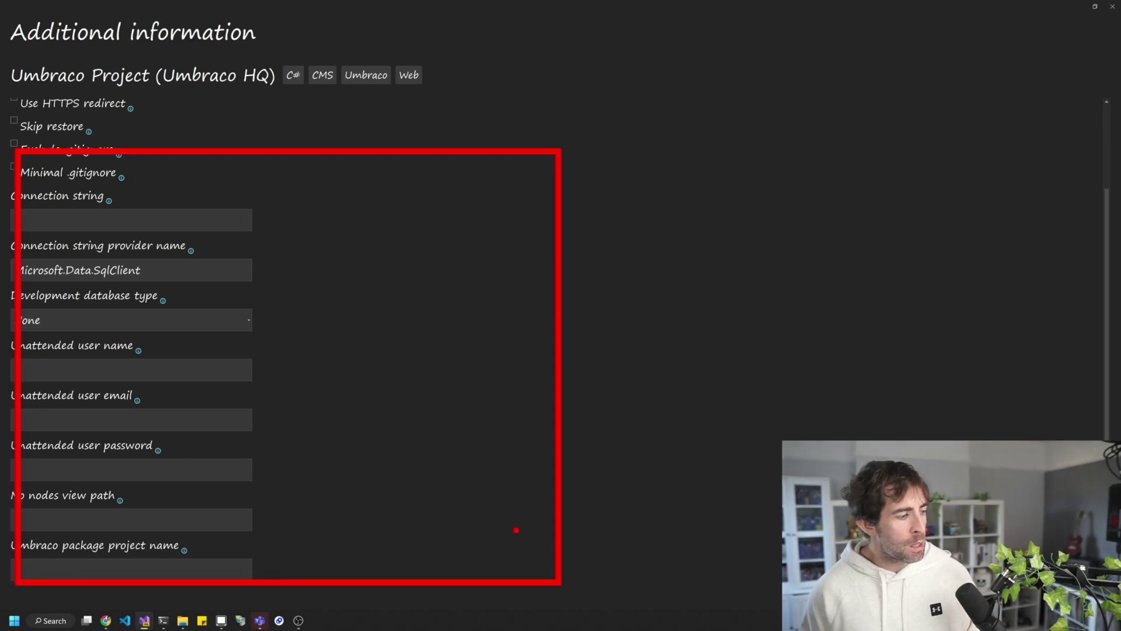
scroll(338, 375, "up", 1)
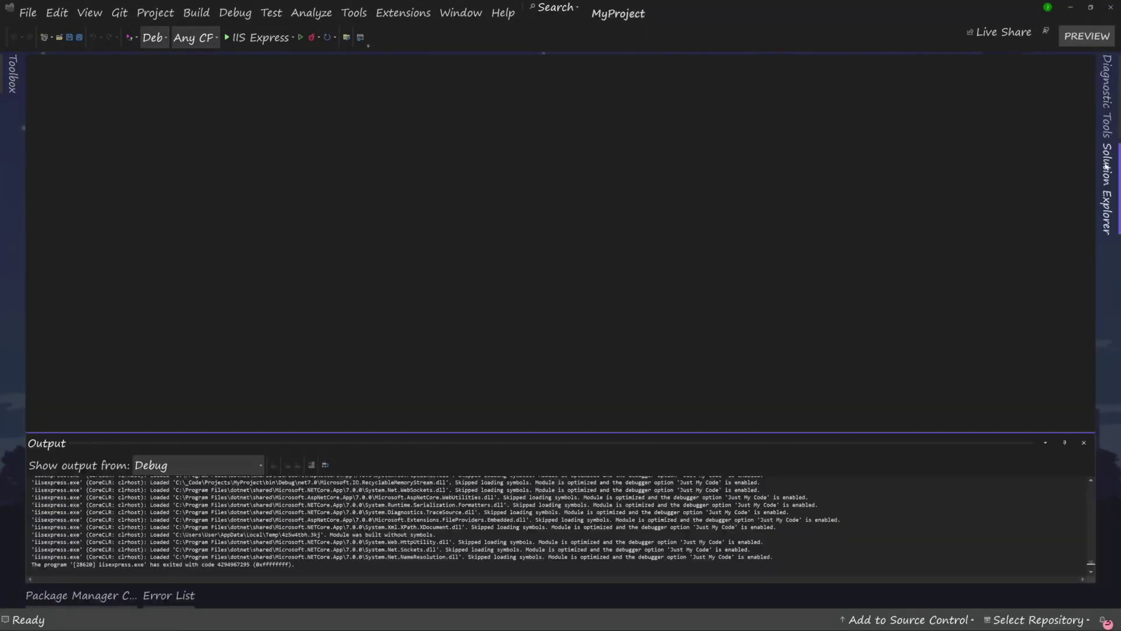
Show Solution Explorer, run the project on IIS Express, and maximize the Chrome window with the installer.
left_click(1107, 166)
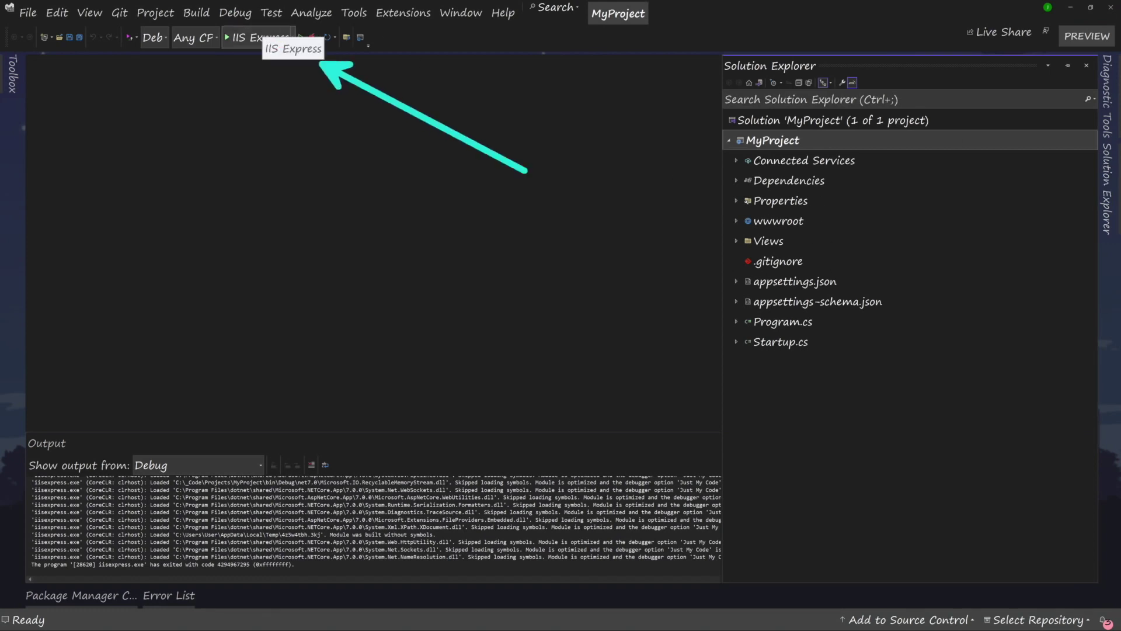
left_click(271, 46)
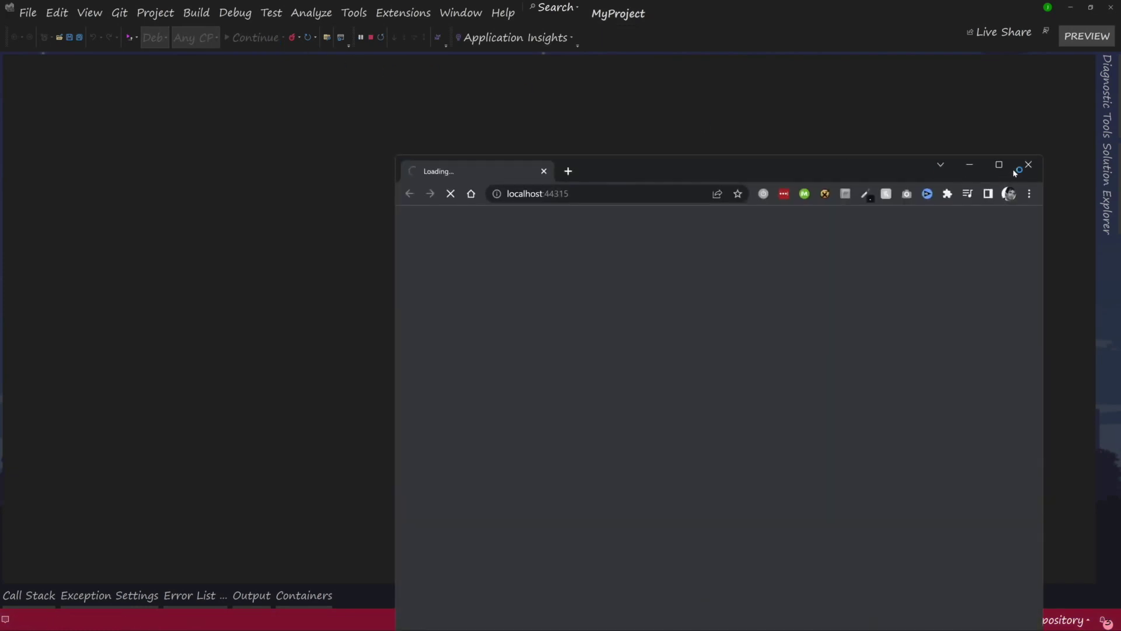
left_click(1006, 169)
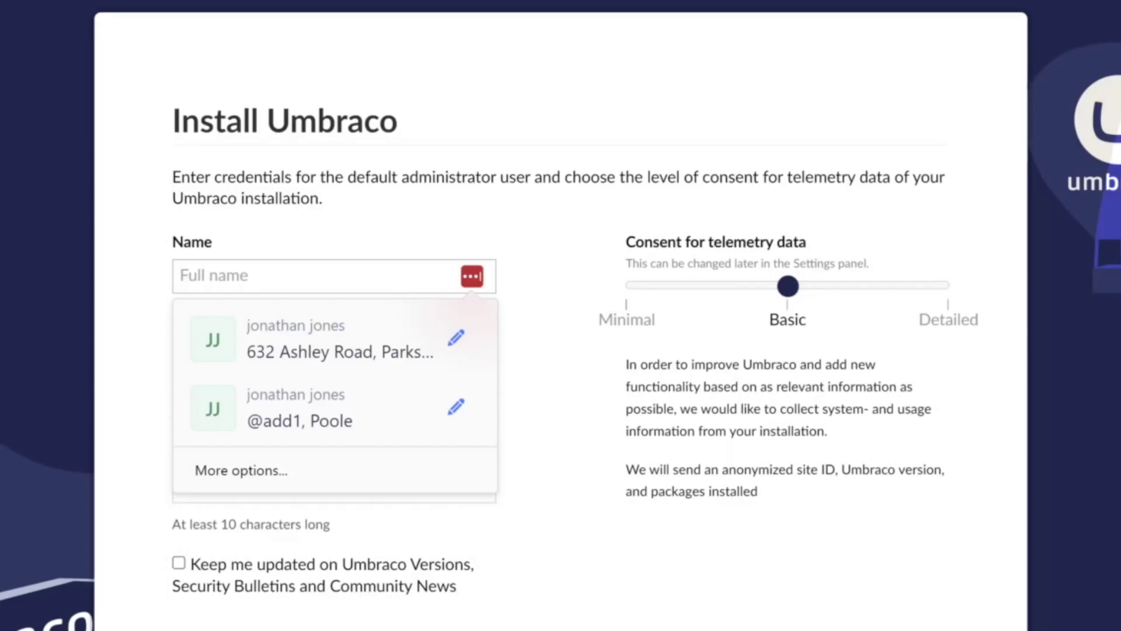
Enter the administrator's name, e-mail and password, then switch to the database configuration page.
type("n")
key("Tab")
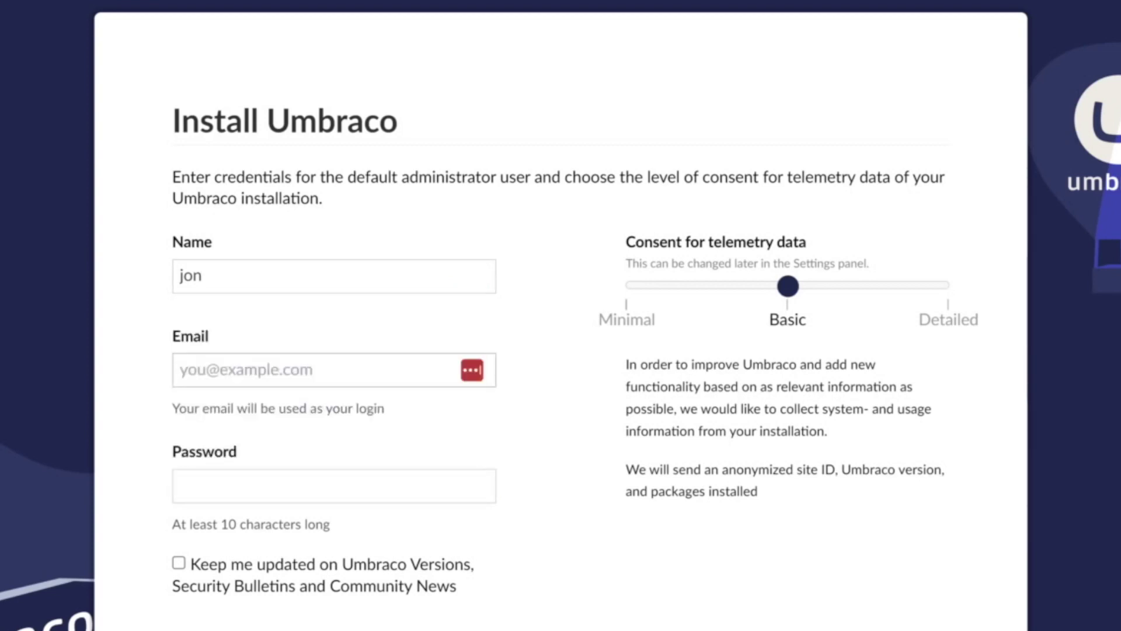
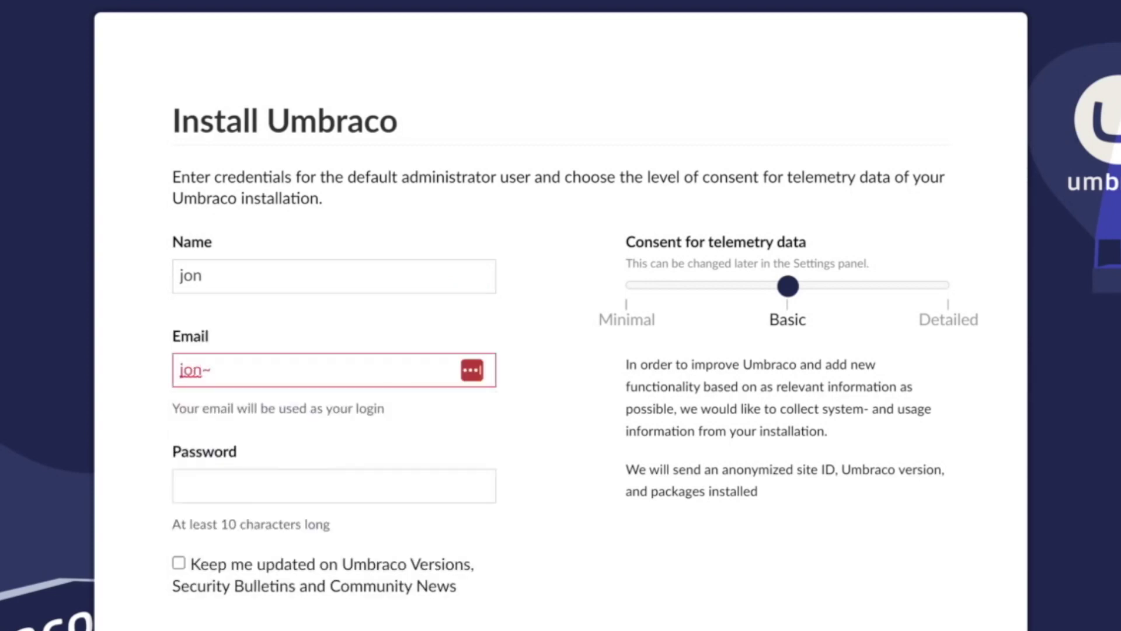
key("Tab")
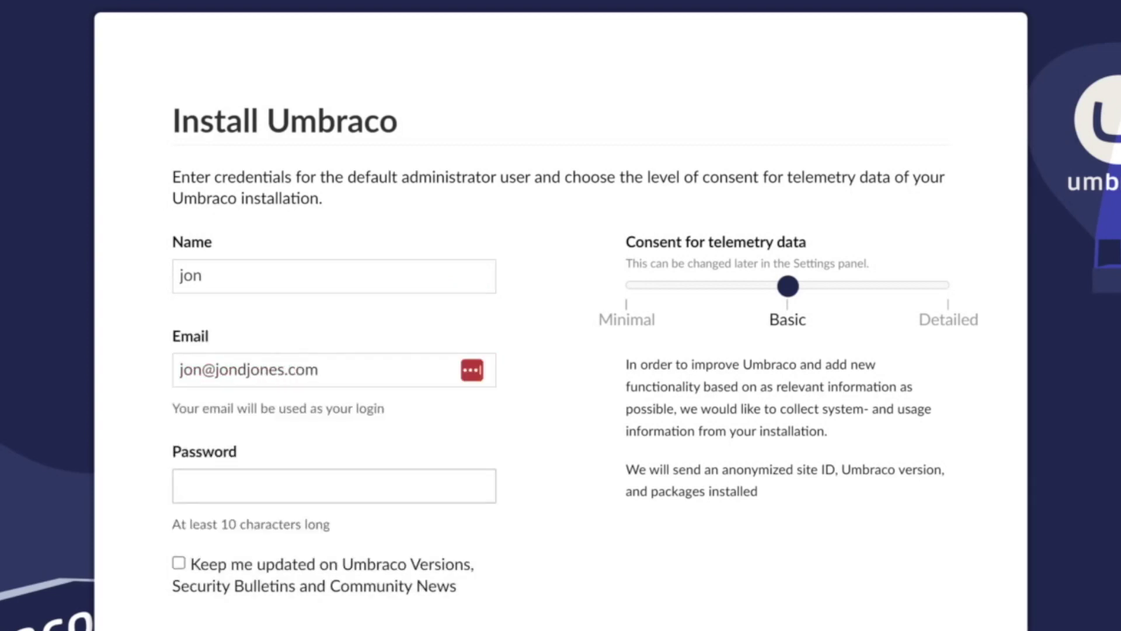
type("UmbracoUm")
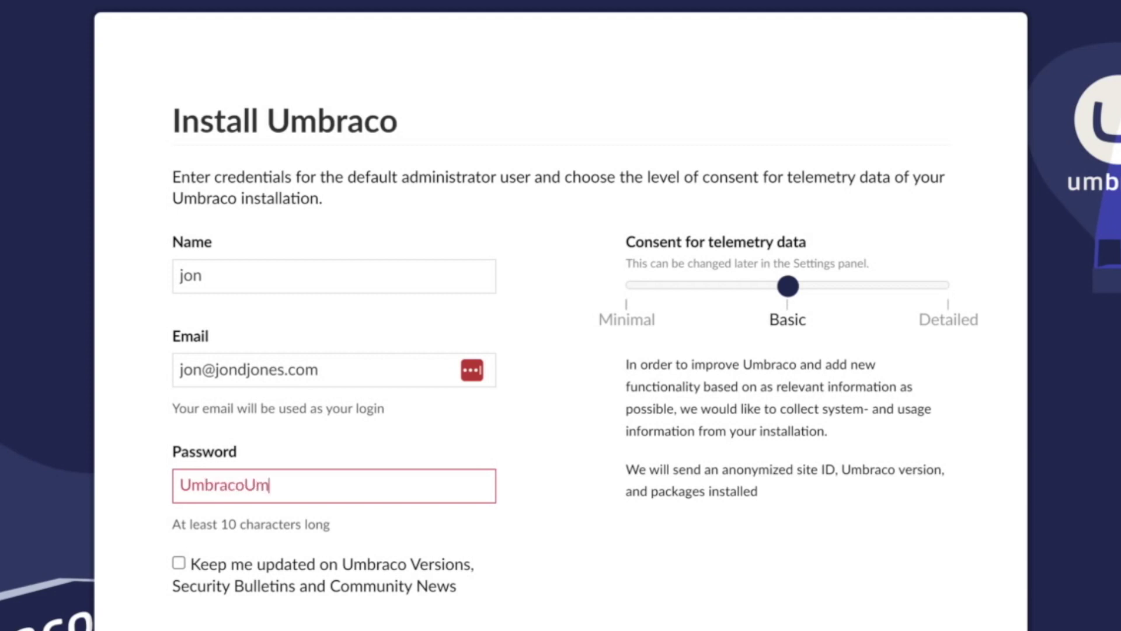
type("bra")
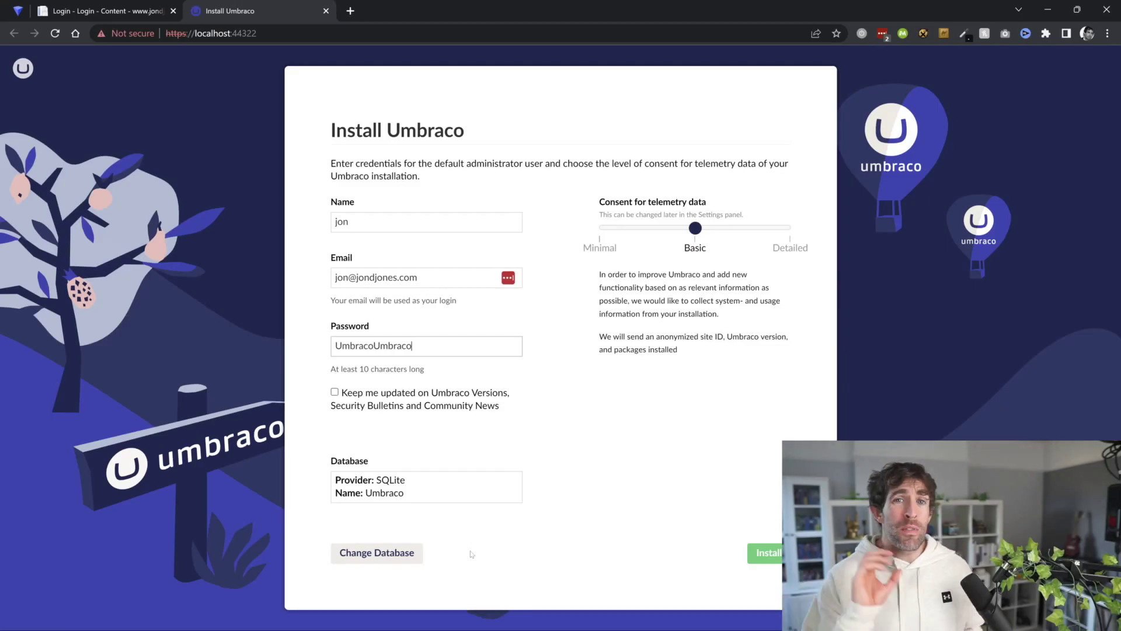
type("co")
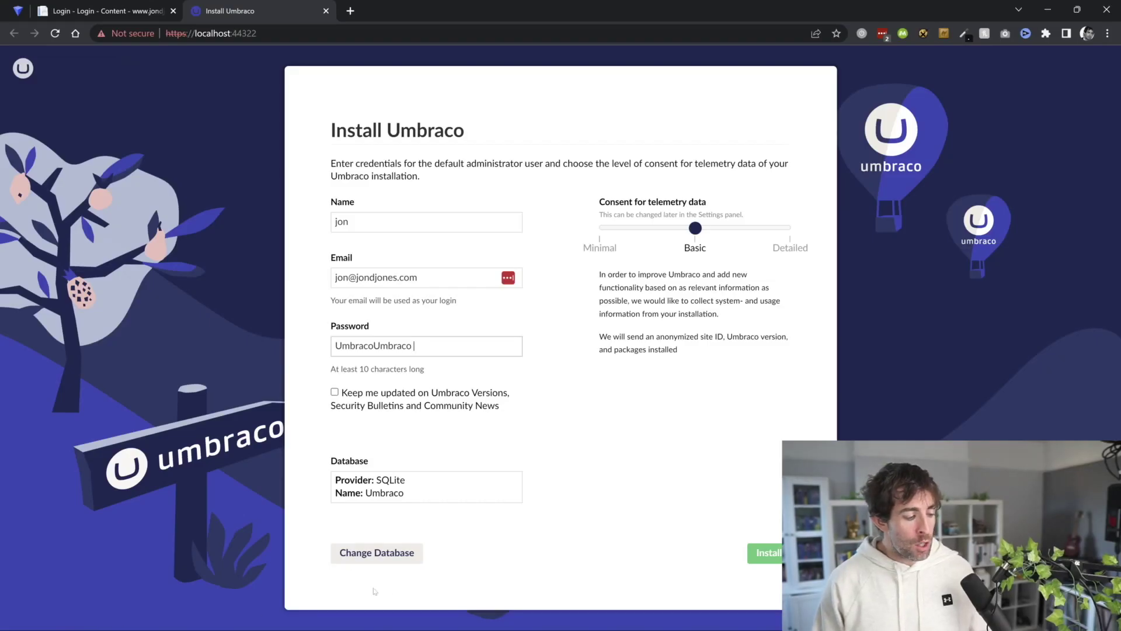
left_click(394, 564)
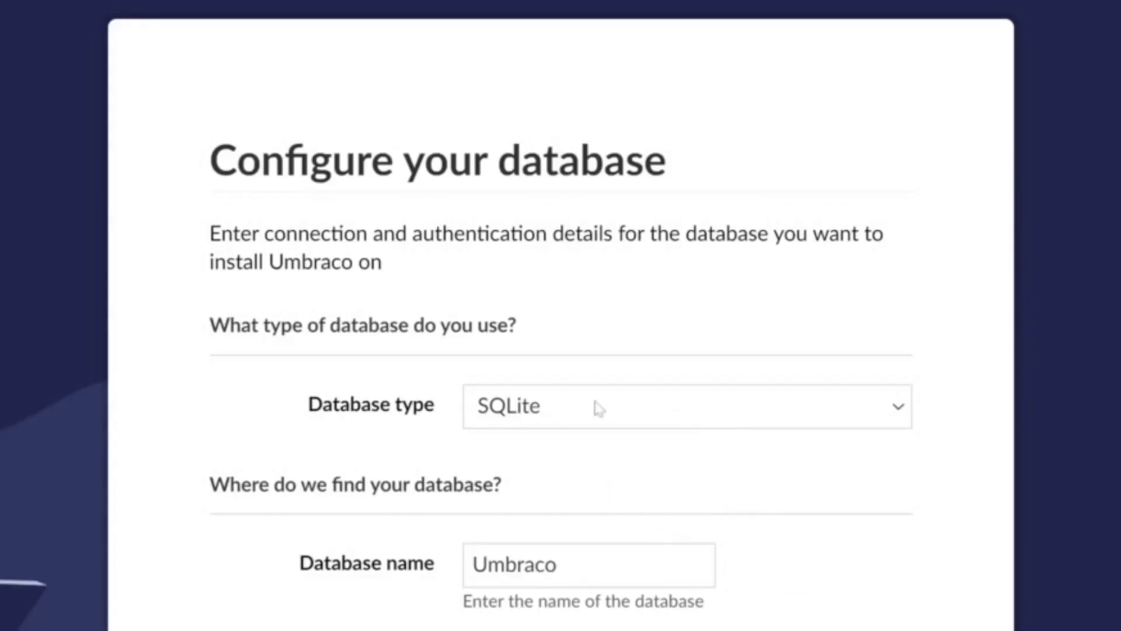
Choose SQL Server as the database type, lower telemetry consent to Minimal, and install Umbraco.
left_click(576, 322)
left_click(591, 497)
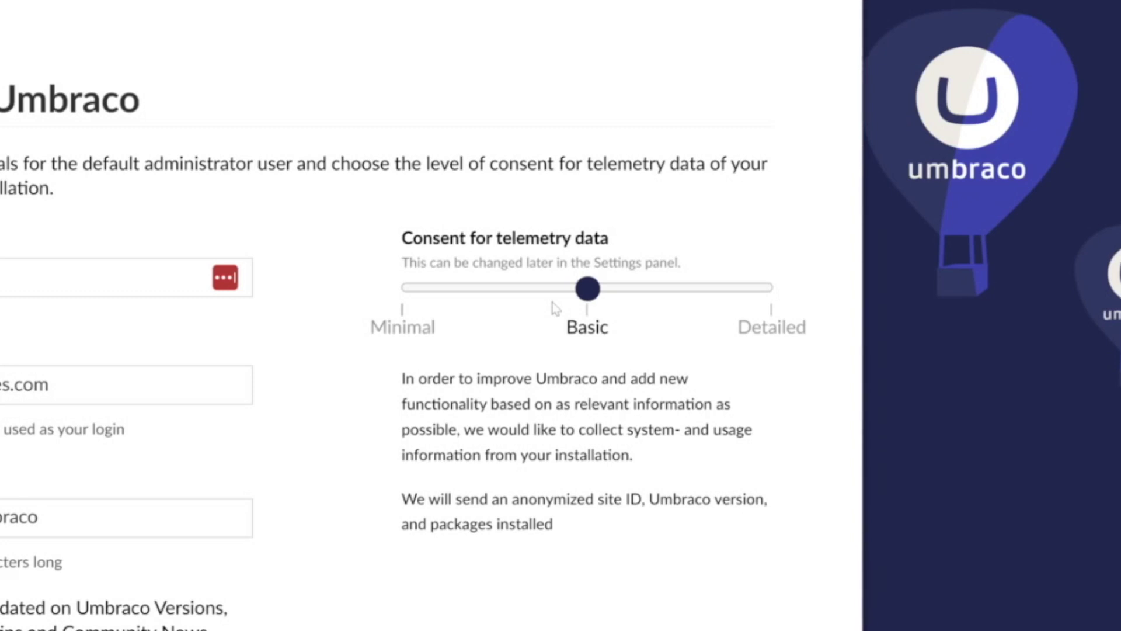
left_click_drag(588, 288, 403, 288)
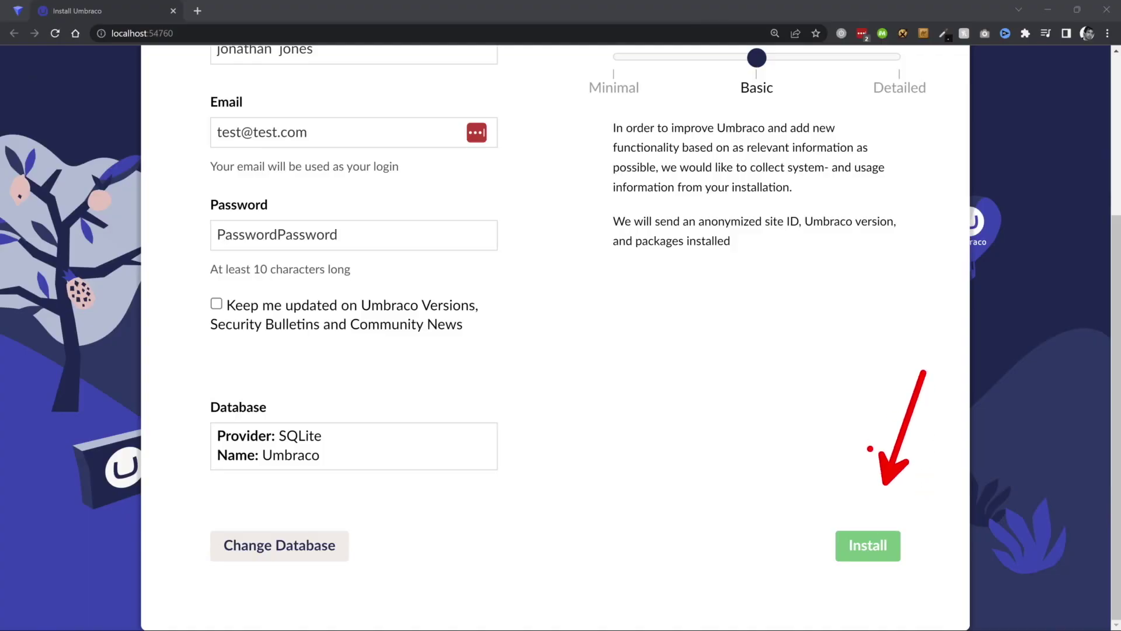
left_click(870, 546)
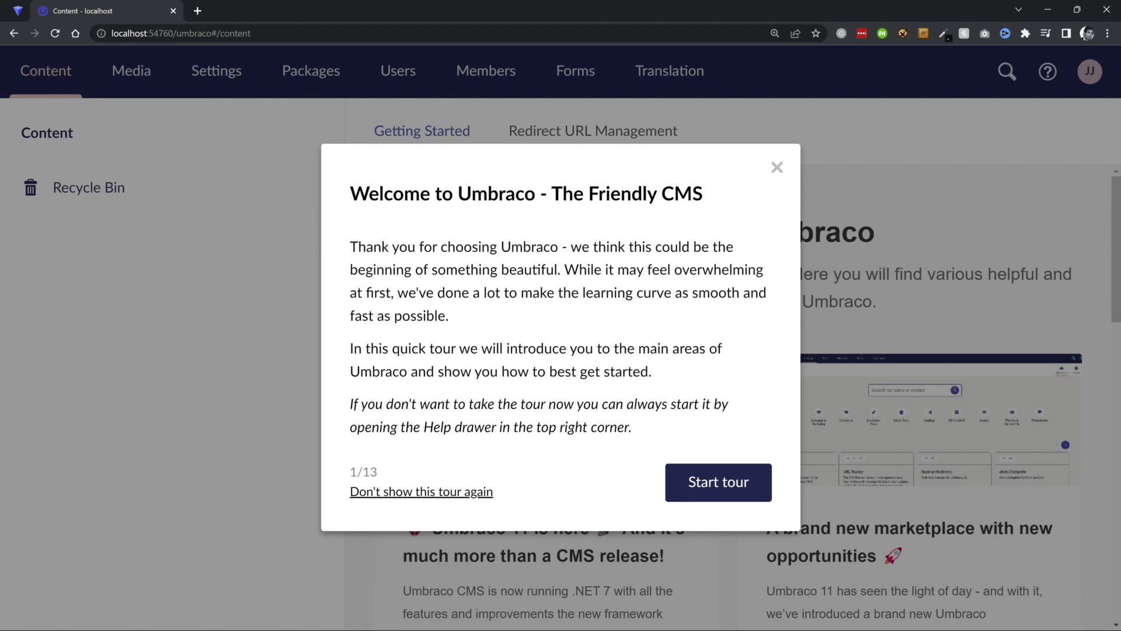
Close the Welcome to Umbraco tour dialog.
left_click(777, 169)
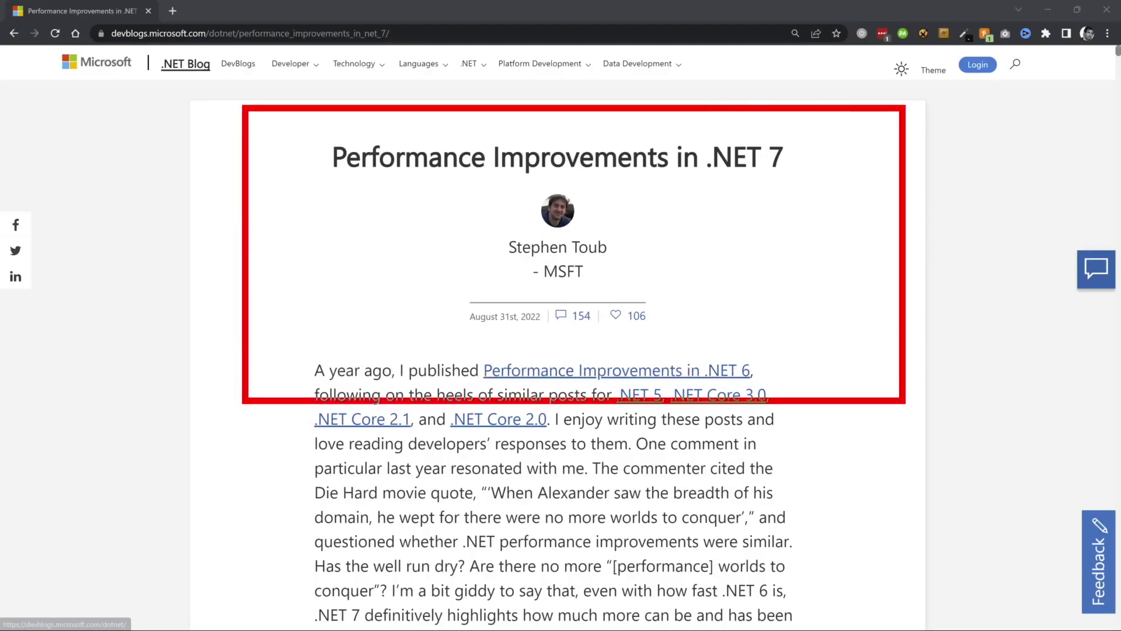
Scroll through the Performance Improvements in .NET 7 blog article.
left_click_drag(1117, 51, 1117, 259)
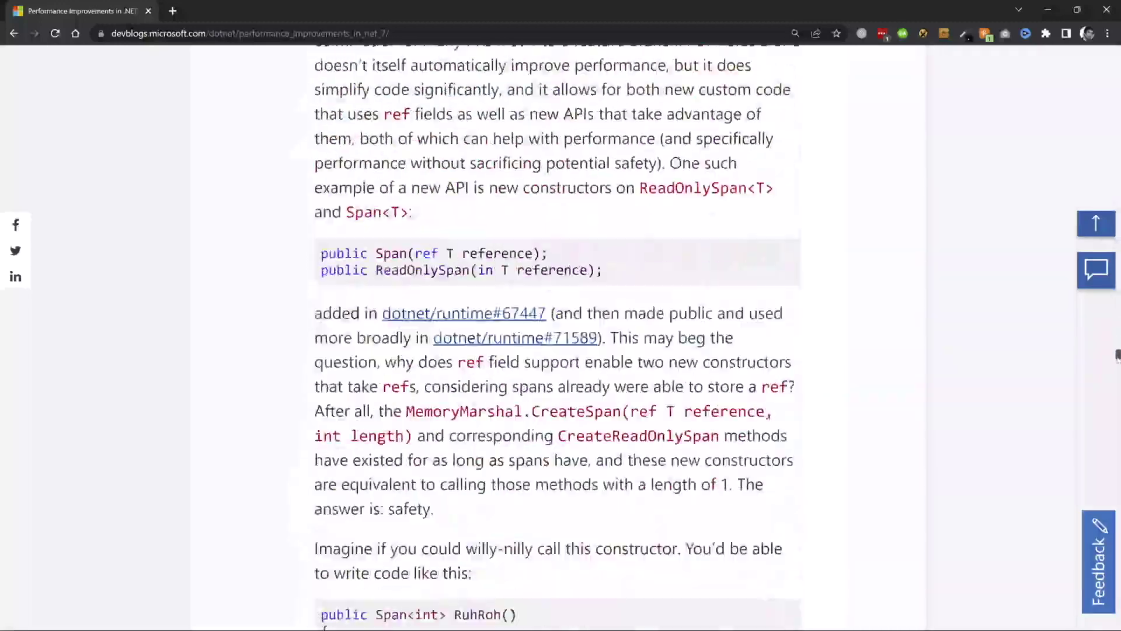
left_click_drag(1117, 379, 1117, 623)
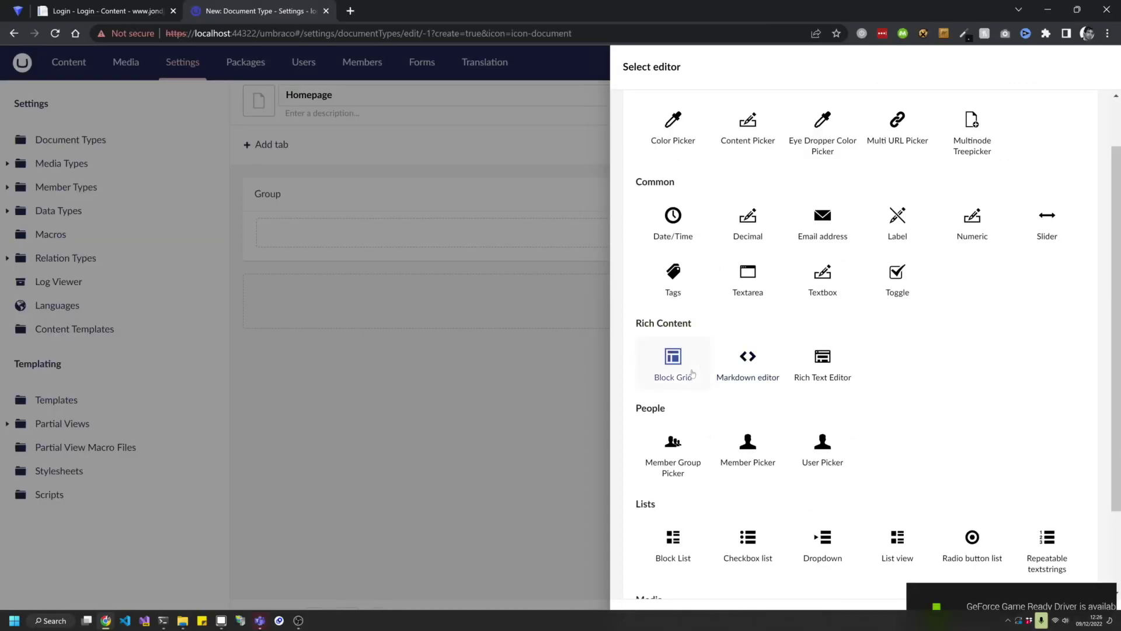
Create a new Block Grid configuration and install its sample Headline, Image, Rich Text and Two Column Layout blocks.
left_click(693, 374)
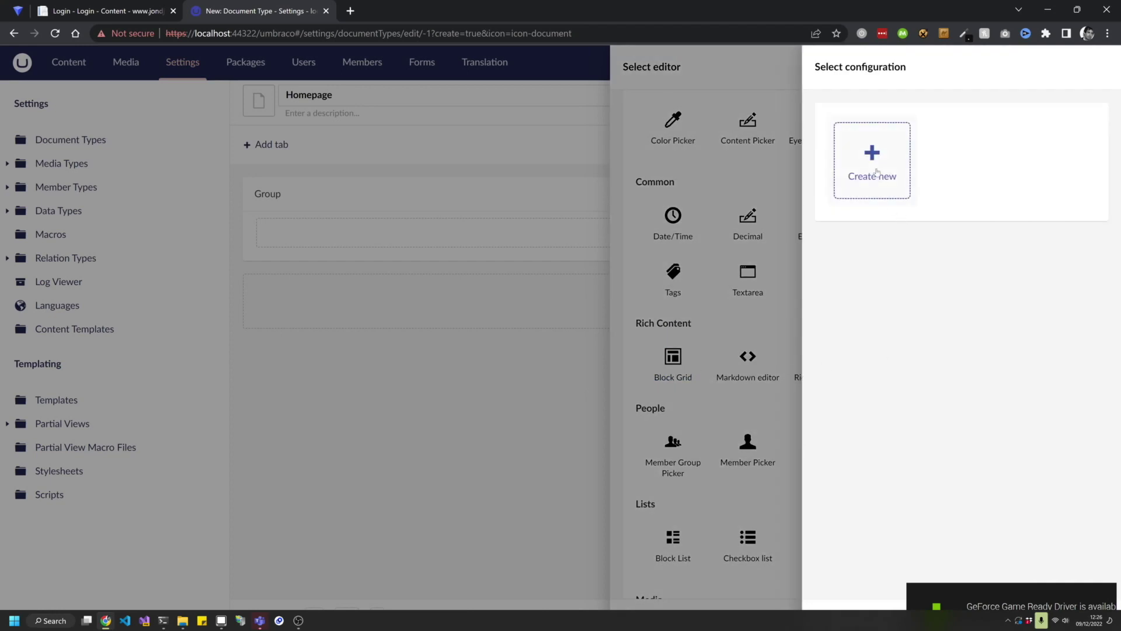
left_click(876, 172)
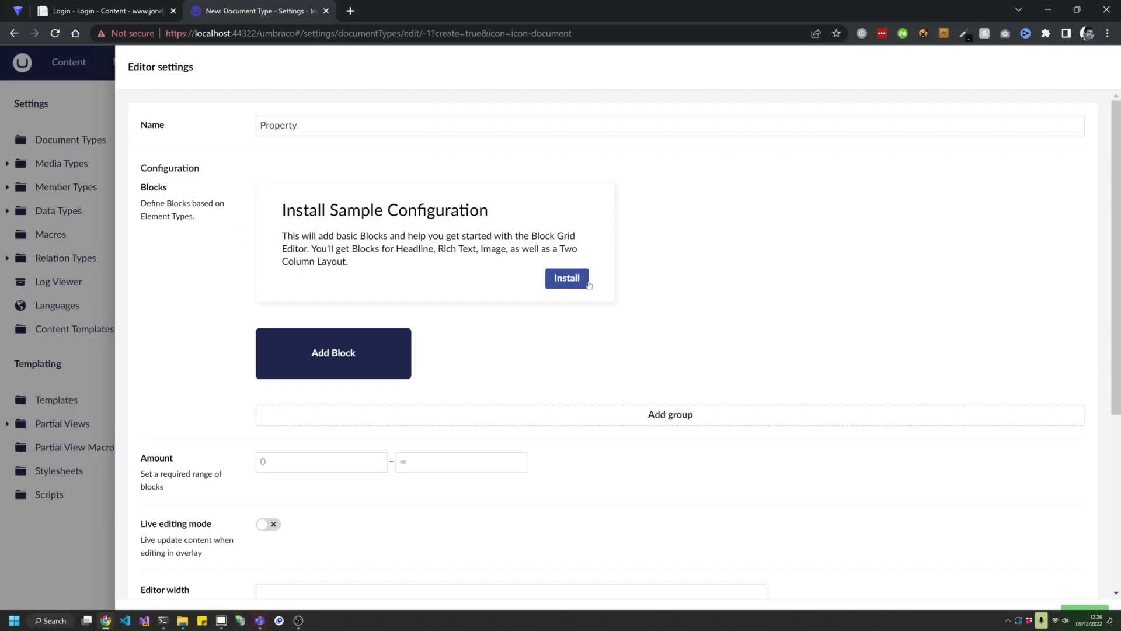
left_click(656, 336)
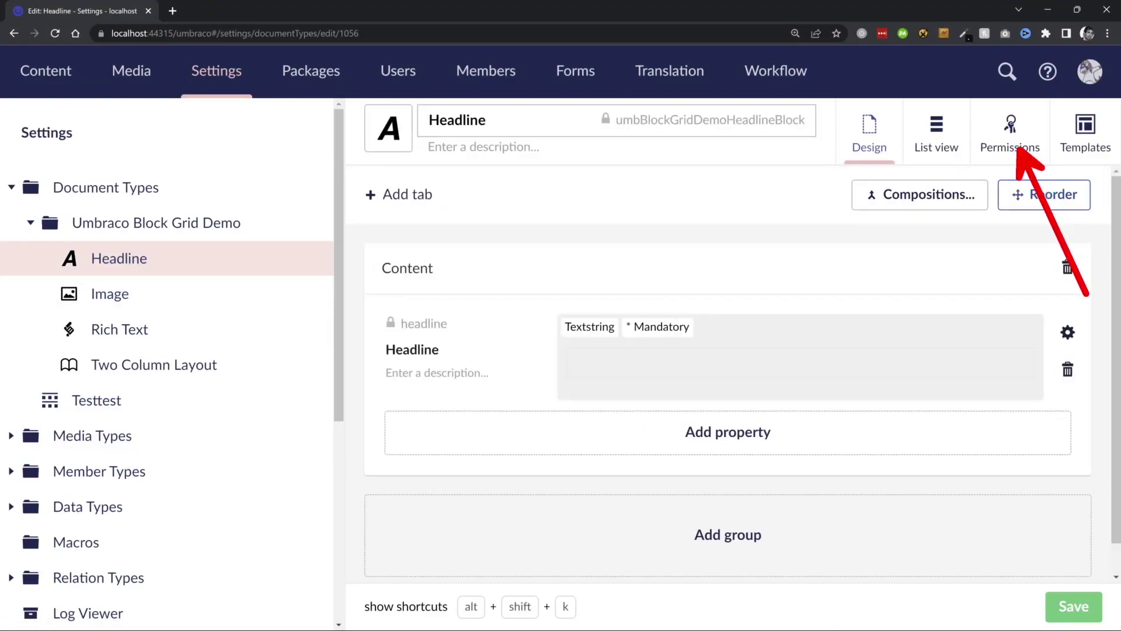
Review the permission settings on the Headline document type's Permissions tab.
left_click(1010, 138)
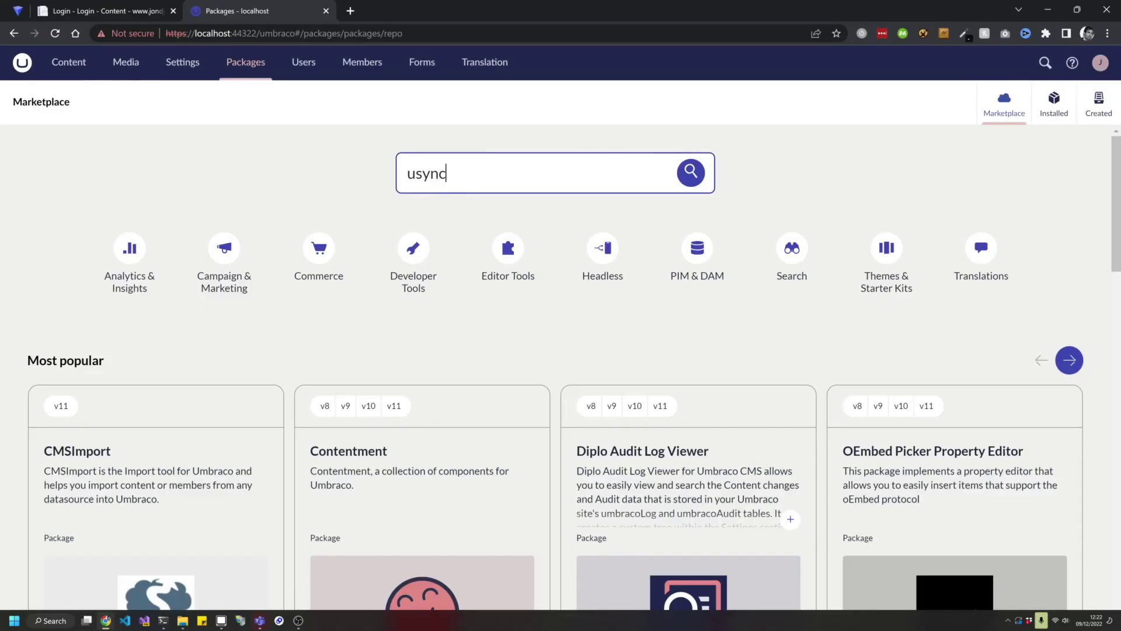
Search the marketplace for usync and open the uSync package details.
key("Return")
scroll(556, 302, "down", 3)
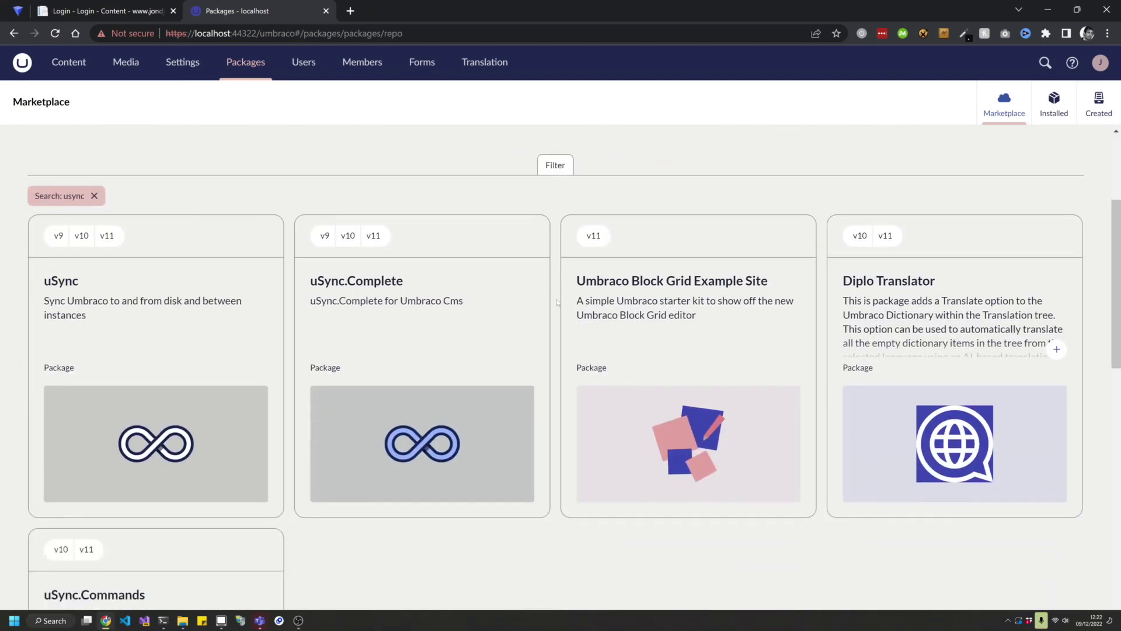
left_click(220, 272)
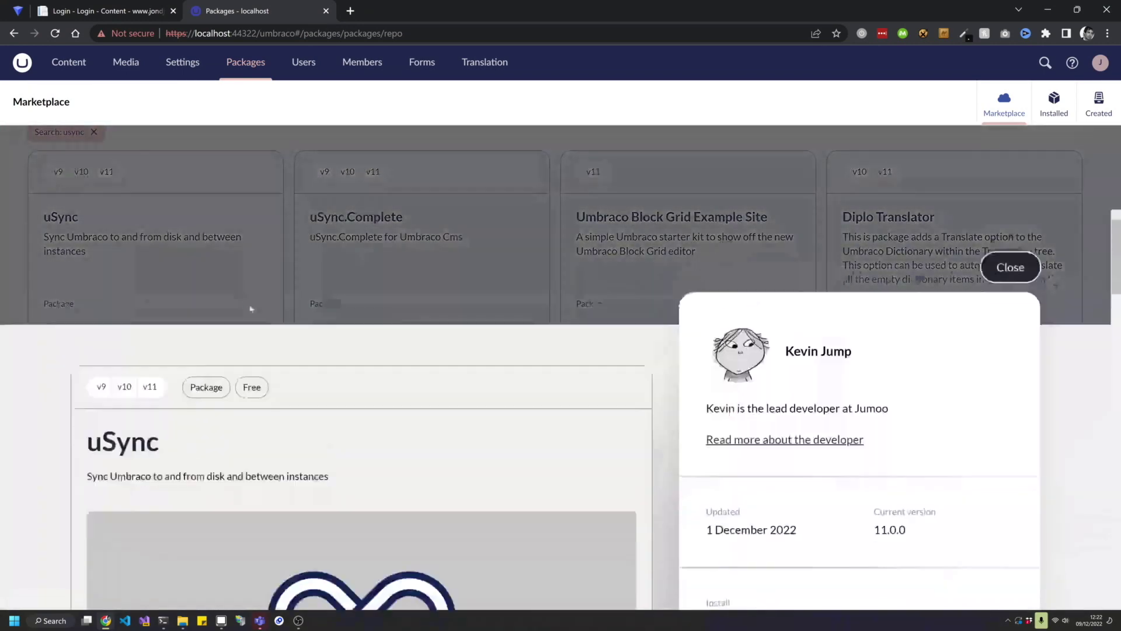
scroll(552, 393, "down", 4)
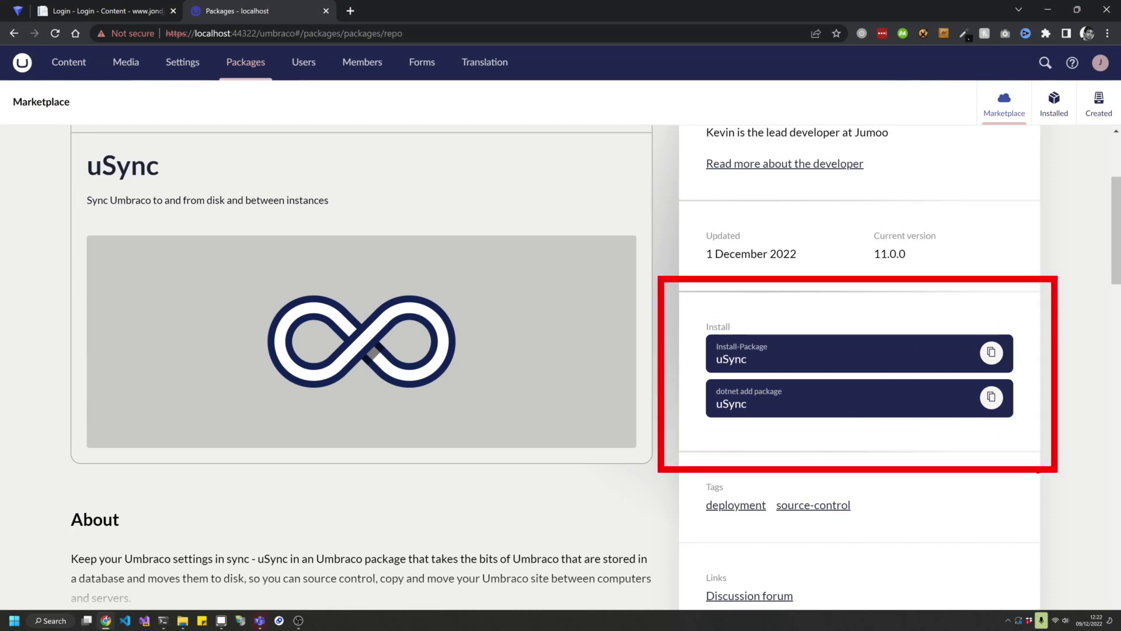
Open the Maintenance Mode package from the author's other packages to see its install commands.
scroll(400, 479, "down", 15)
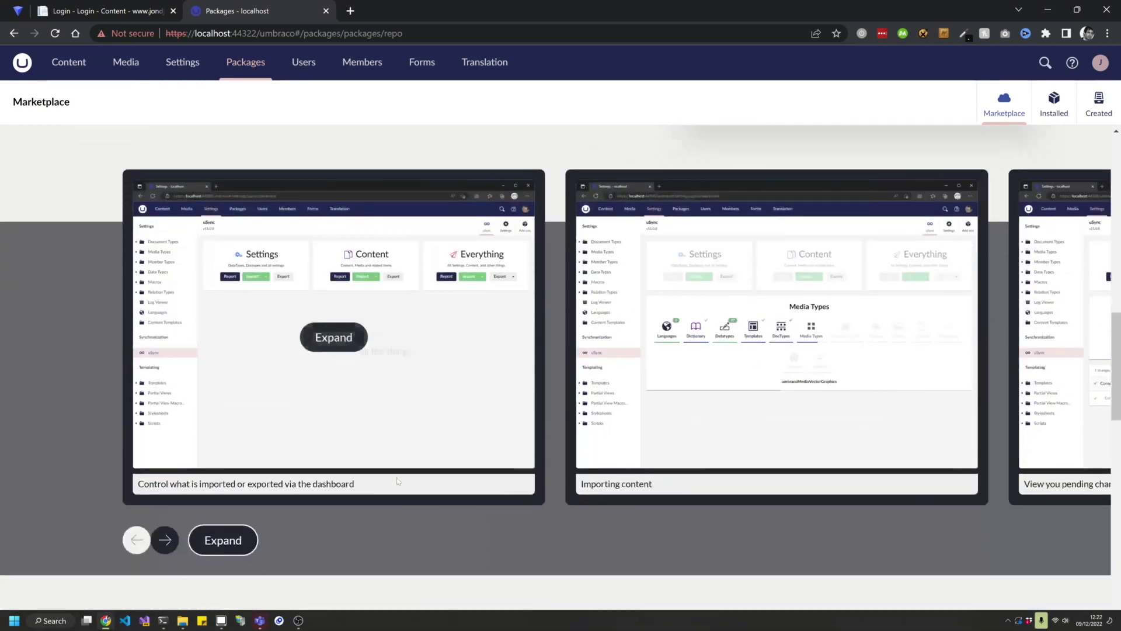
scroll(401, 479, "down", 10)
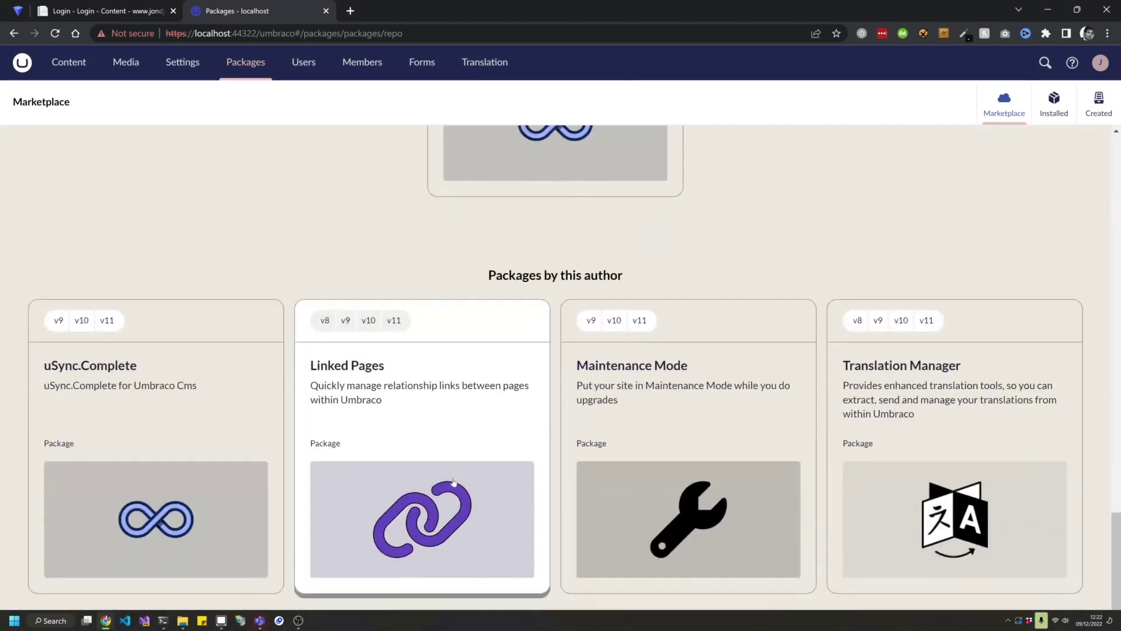
left_click(647, 419)
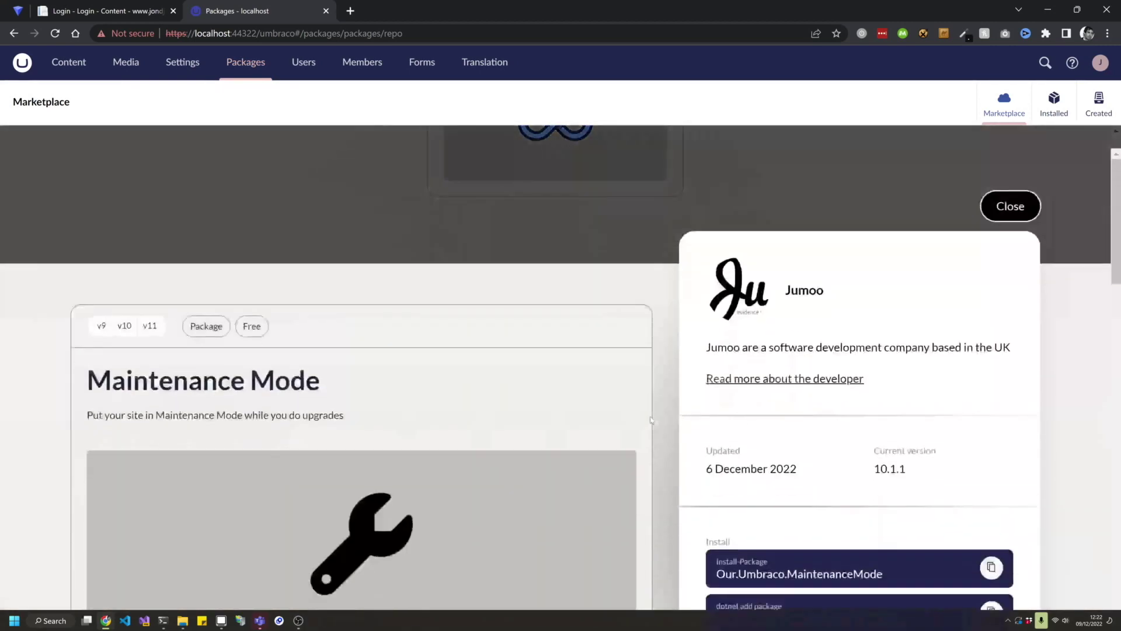
scroll(642, 432, "down", 5)
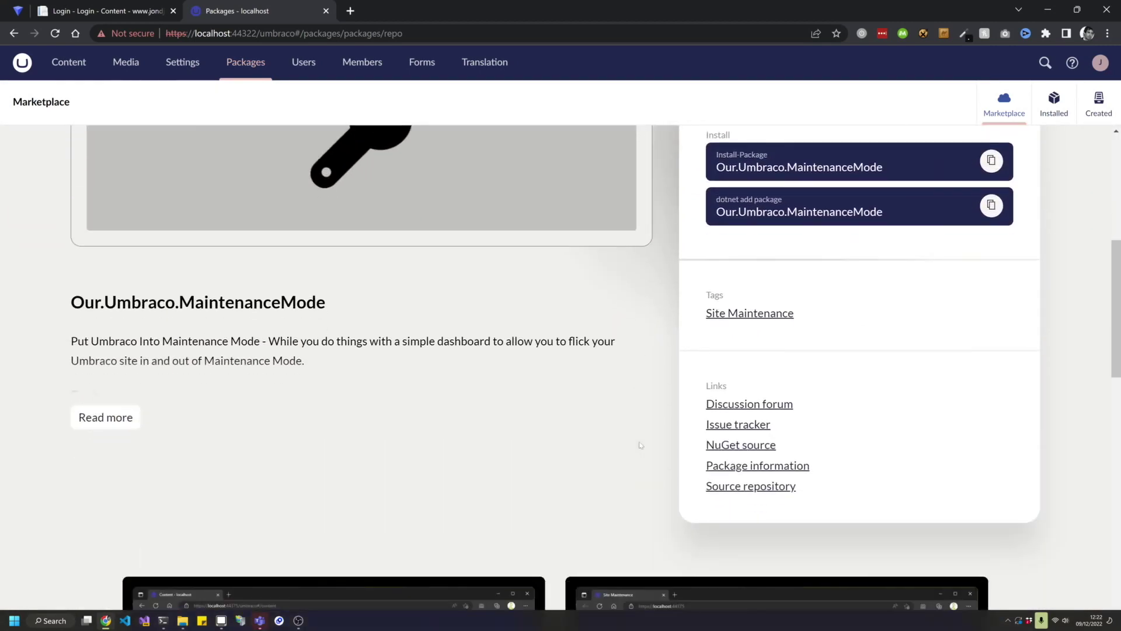
scroll(801, 501, "up", 4)
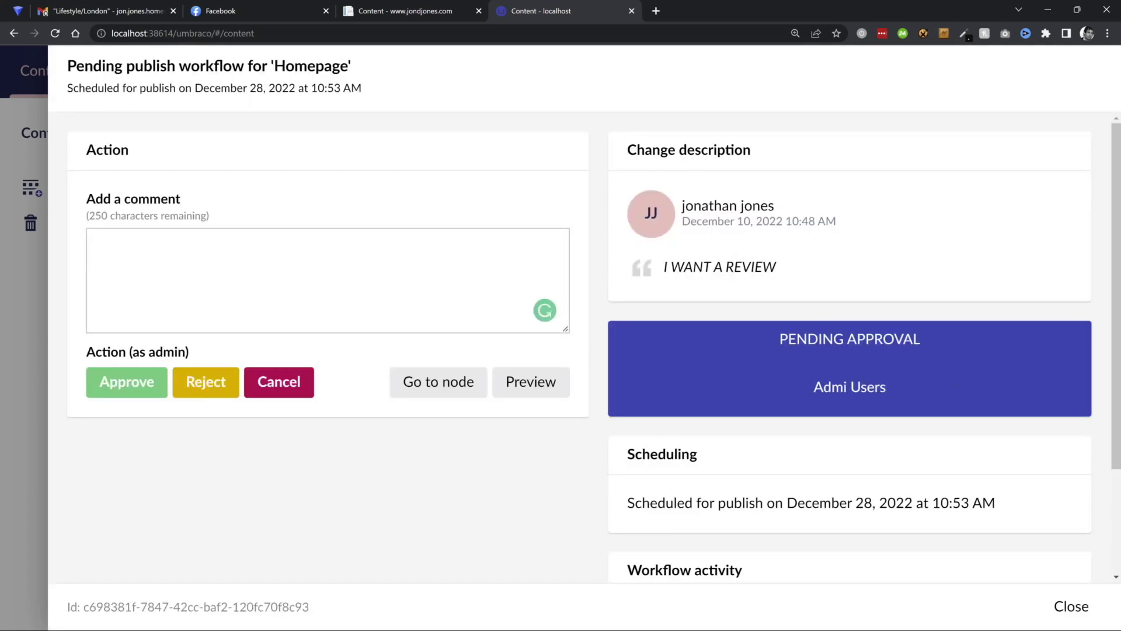
Finish the 'OOKS GOOD' comment and view the Workflow dashboard showing 2 approved, 1 cancelled.
type("OOKS GOOD")
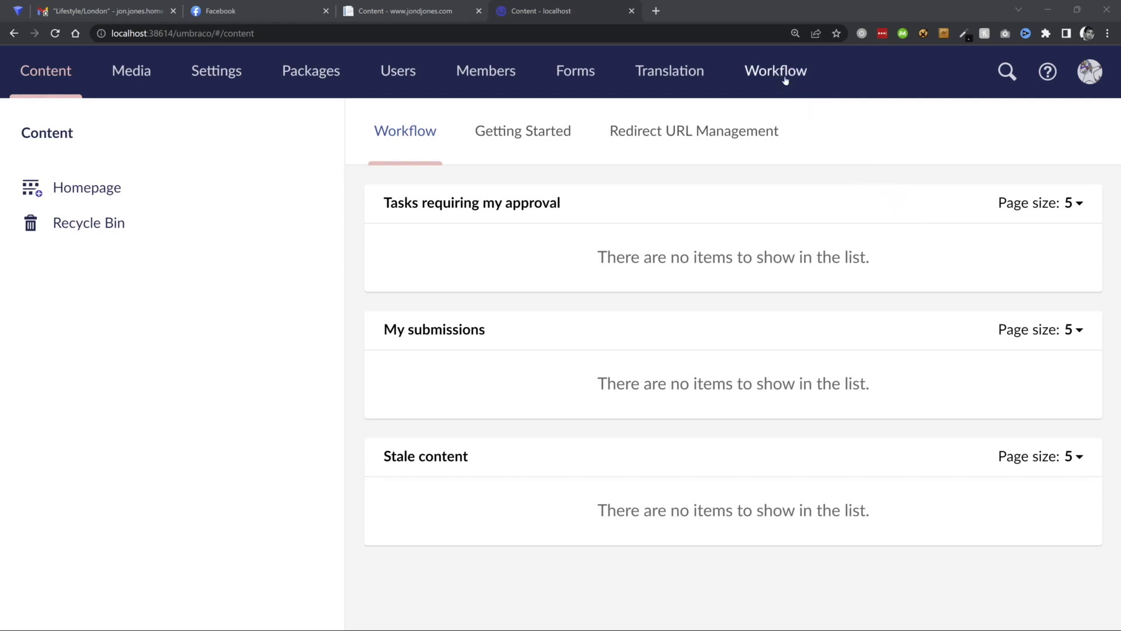
left_click(788, 75)
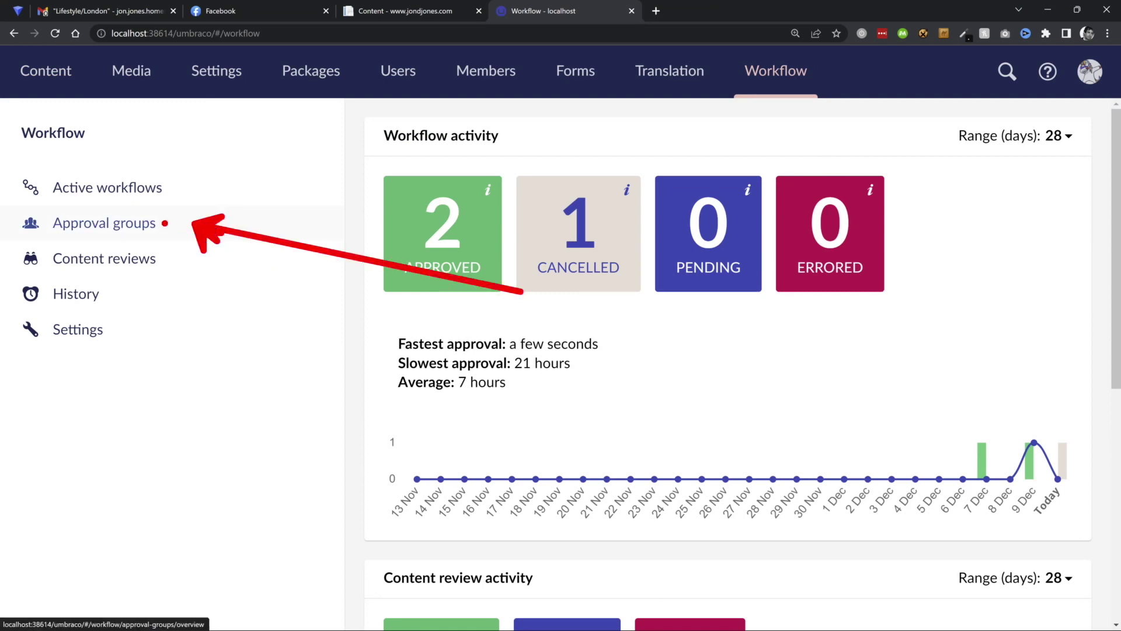
Preview a new approval group's Roles and Members tabs without saving, then open Homepage for editing.
left_click(104, 222)
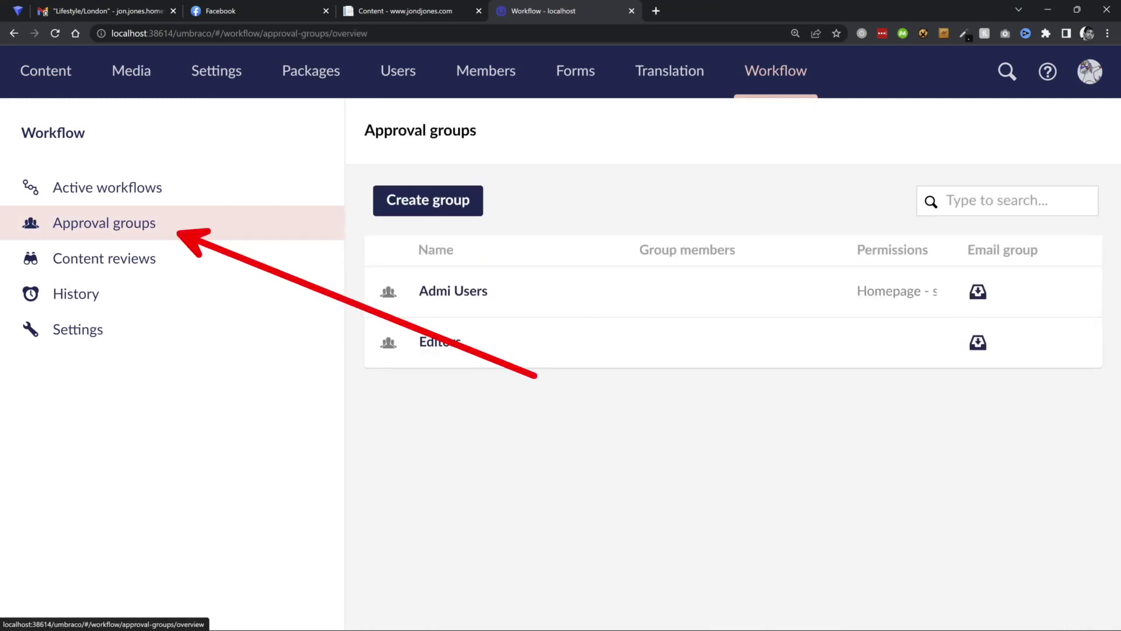
left_click(473, 209)
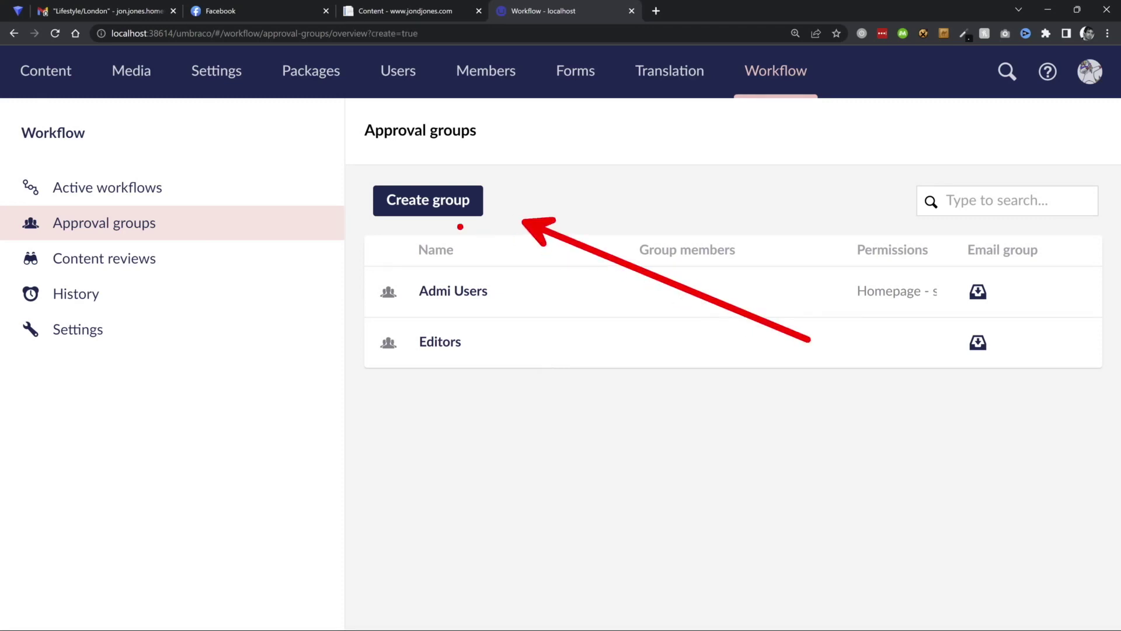
left_click(456, 211)
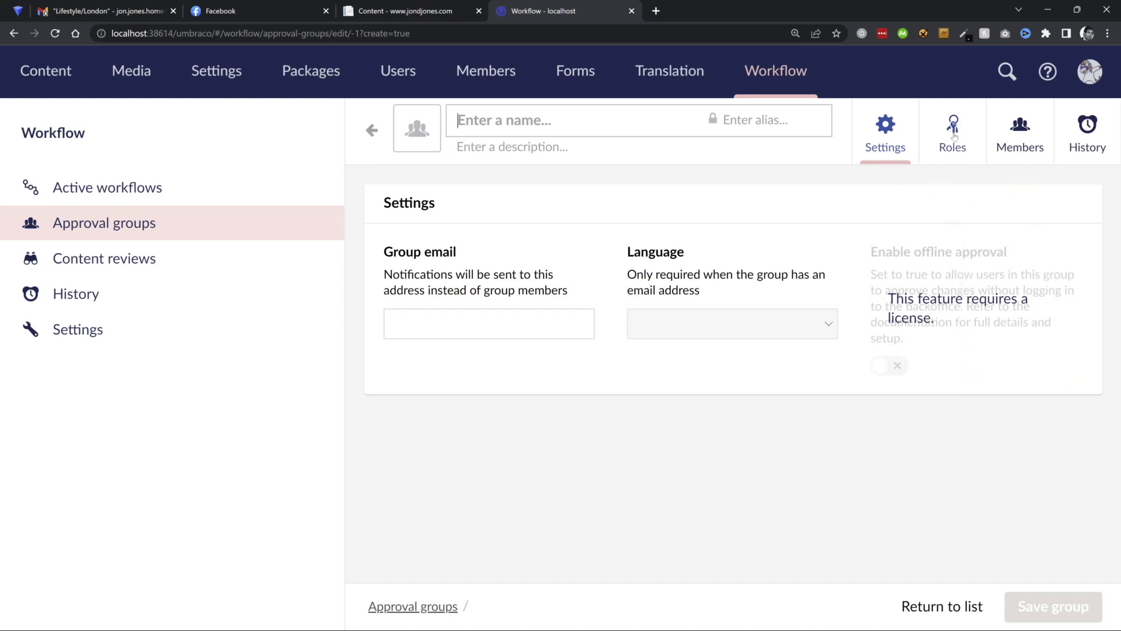
left_click(951, 139)
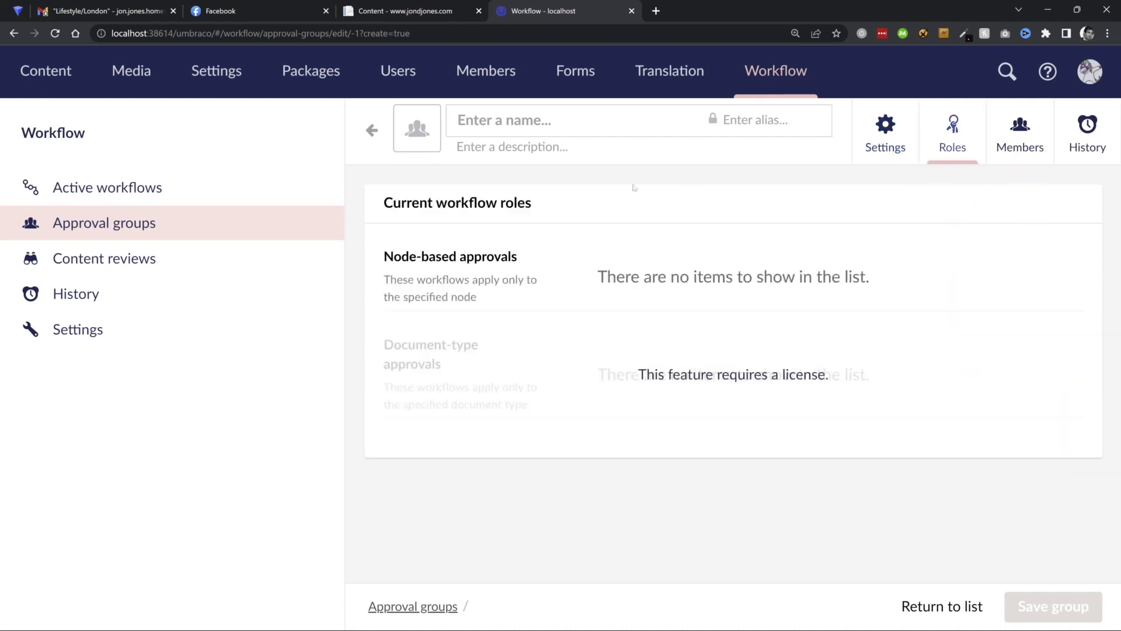
left_click(1031, 133)
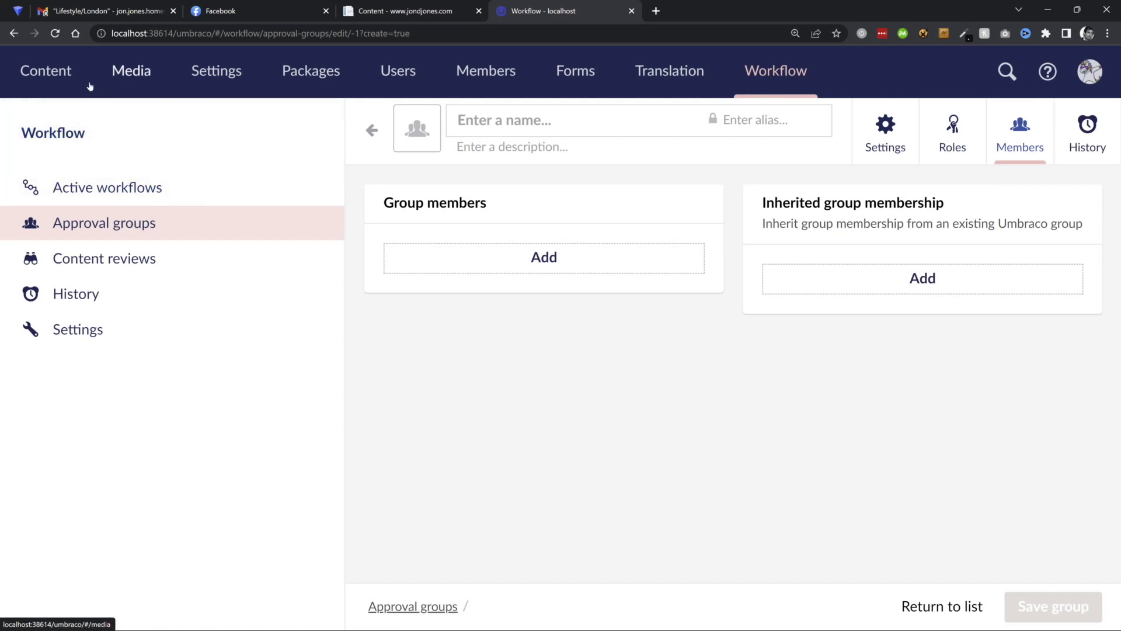
left_click(56, 74)
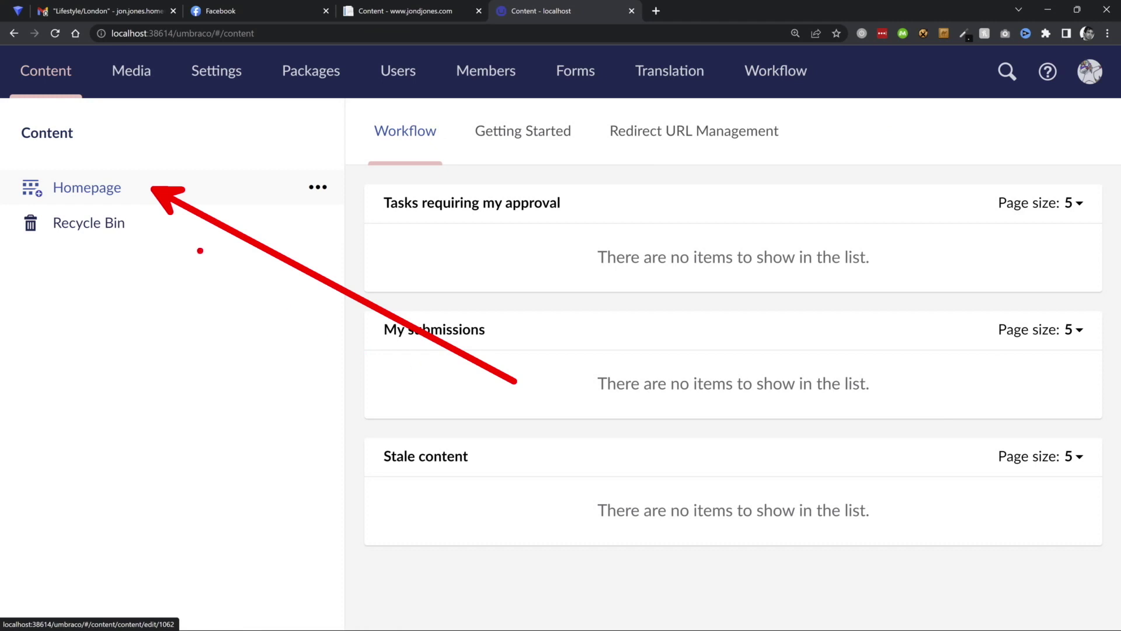
left_click(112, 189)
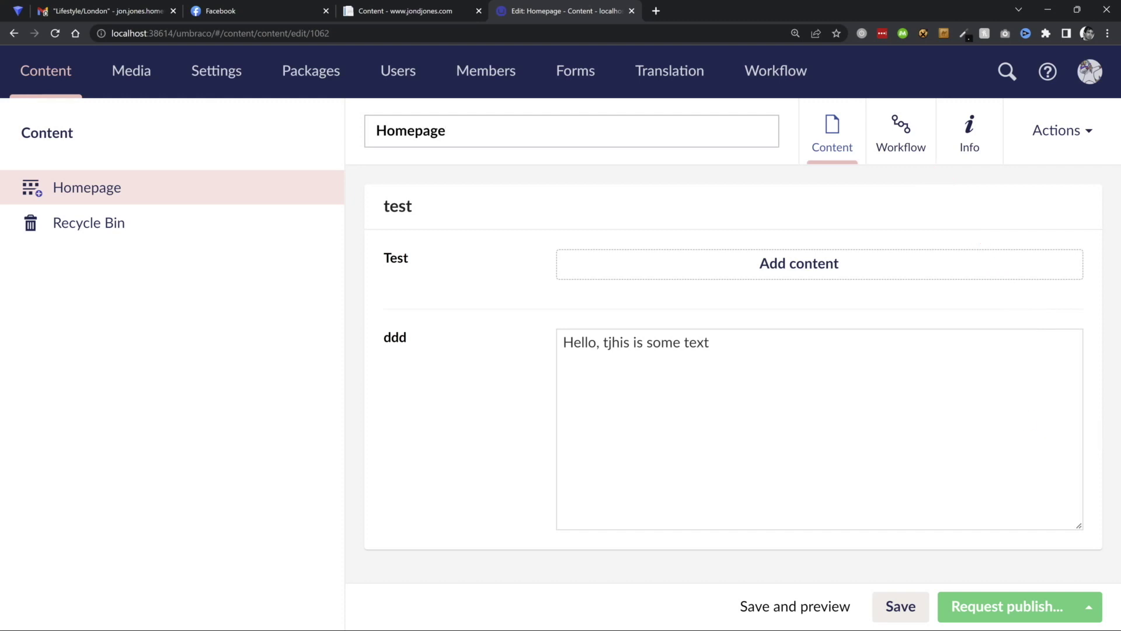
Replace Homepage's approval flow stages with a single Admi Users stage.
left_click(901, 134)
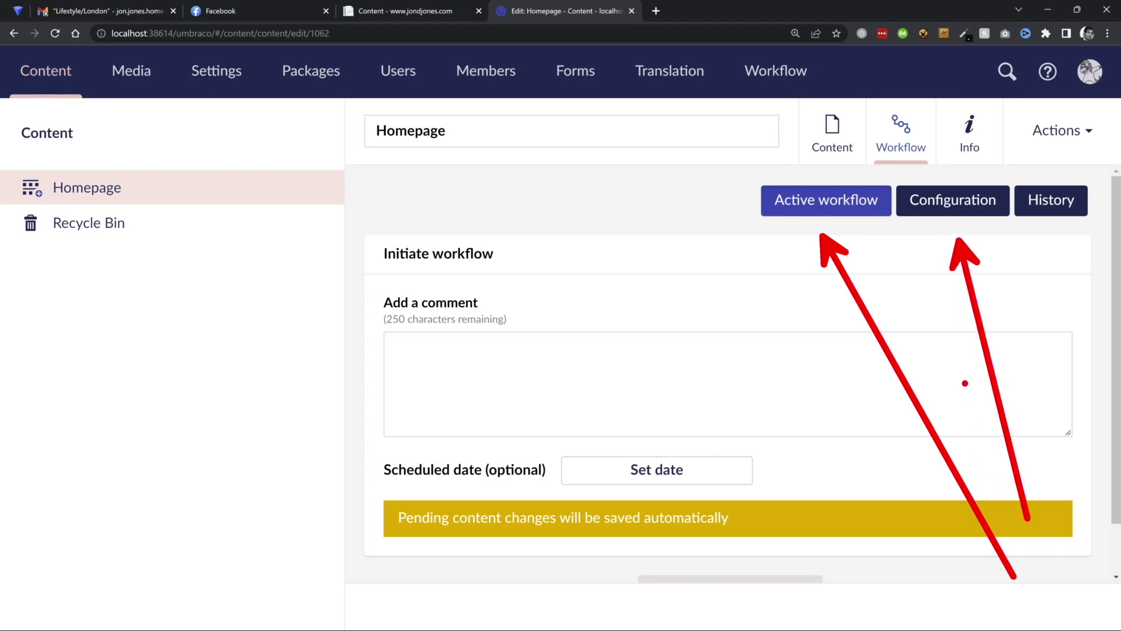
left_click(961, 203)
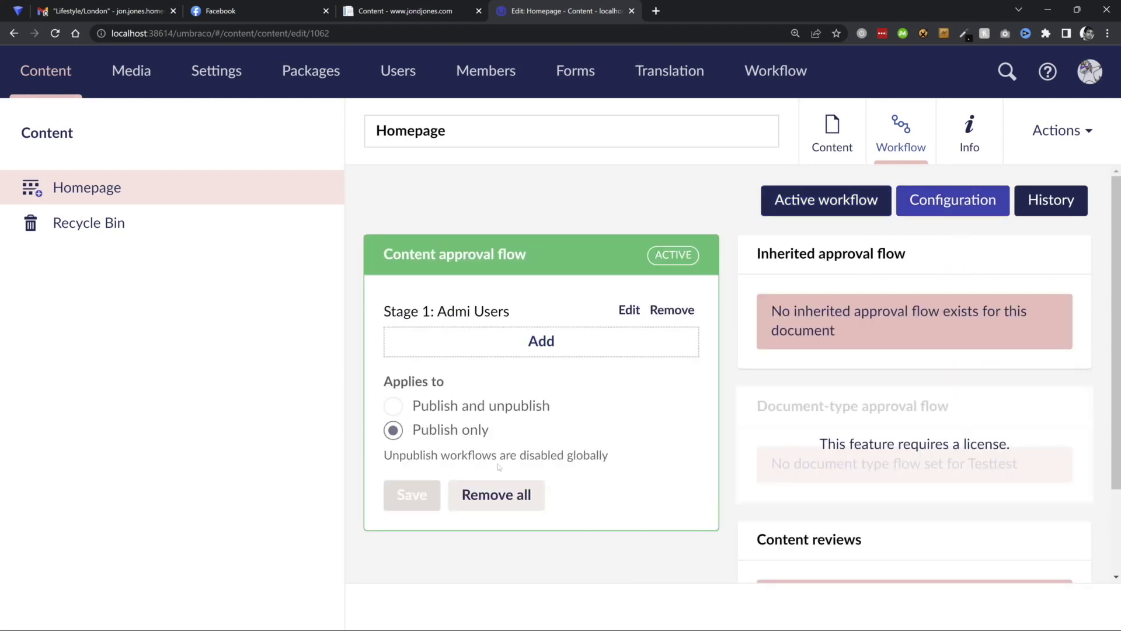
left_click(496, 495)
left_click(541, 315)
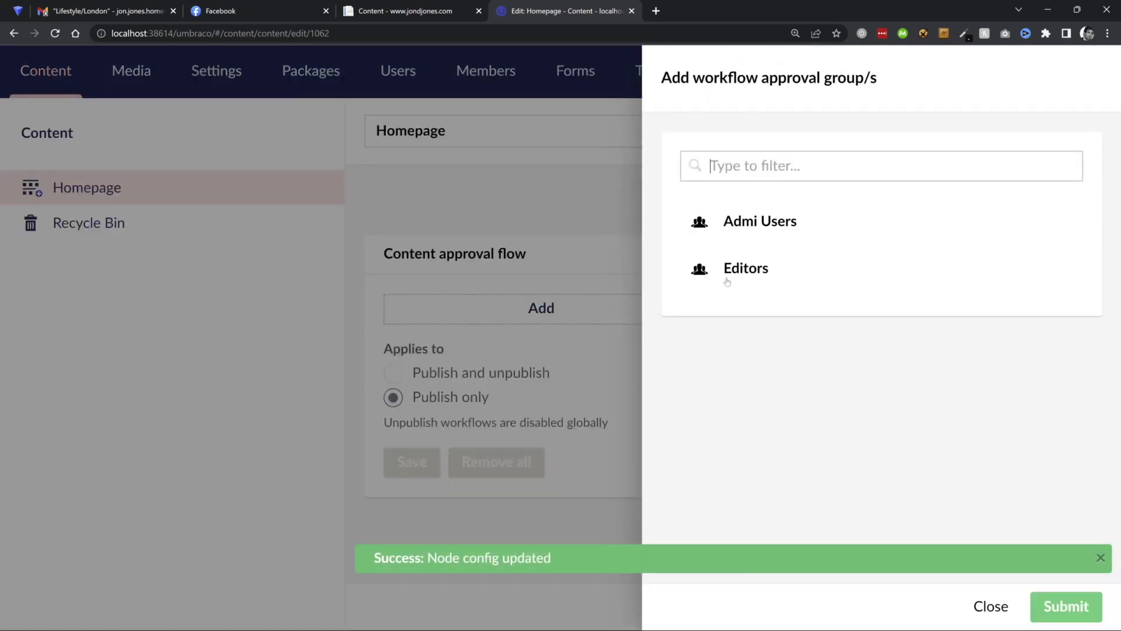
left_click(749, 225)
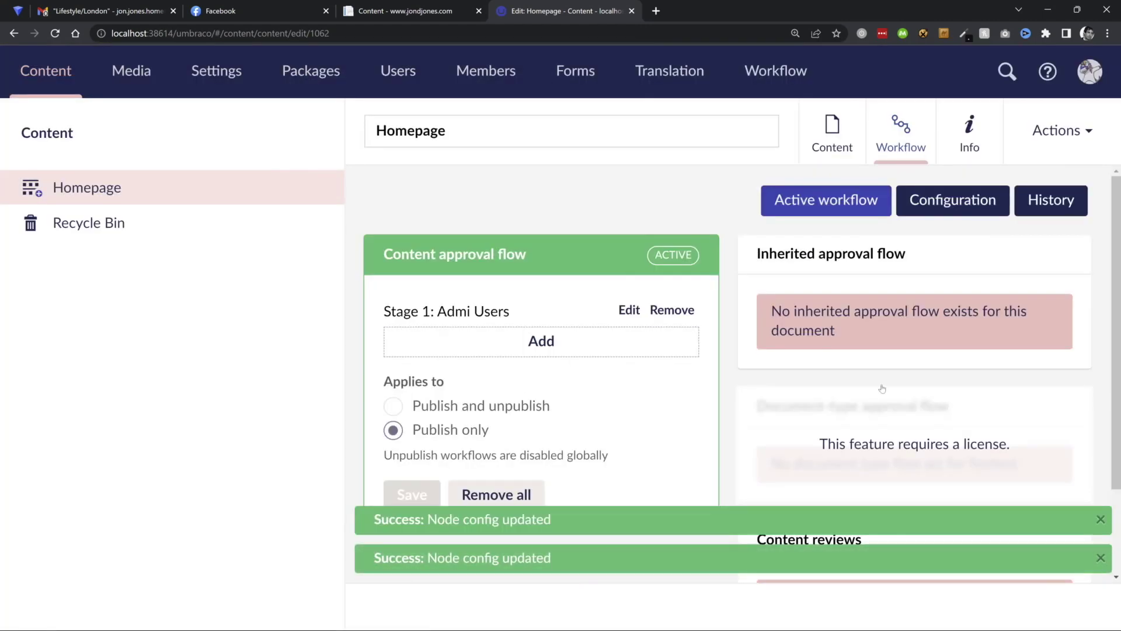
Request publish approval for Homepage with comment 'I WANT A REVIEW', scheduled for December 28.
left_click(831, 212)
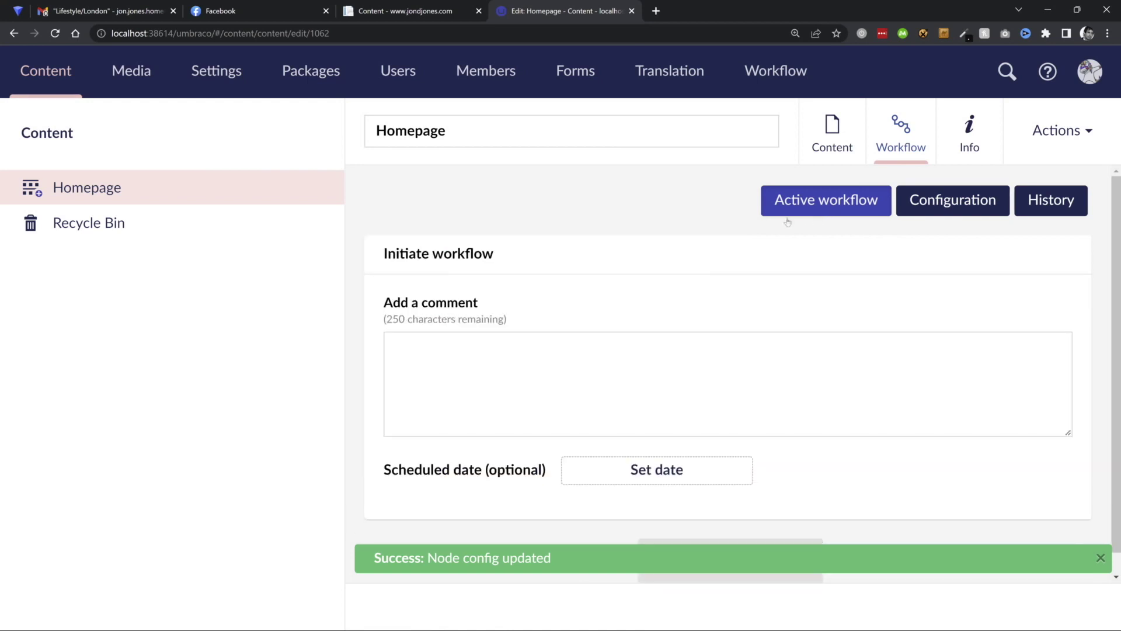
left_click(1048, 413)
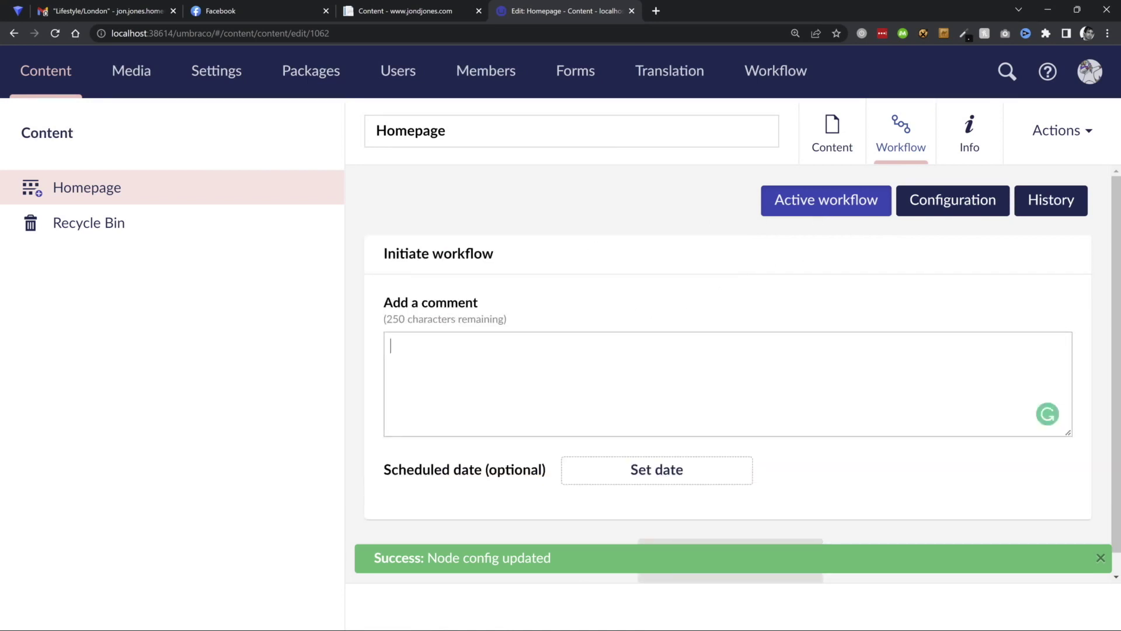
type("I WANT A REVIEW")
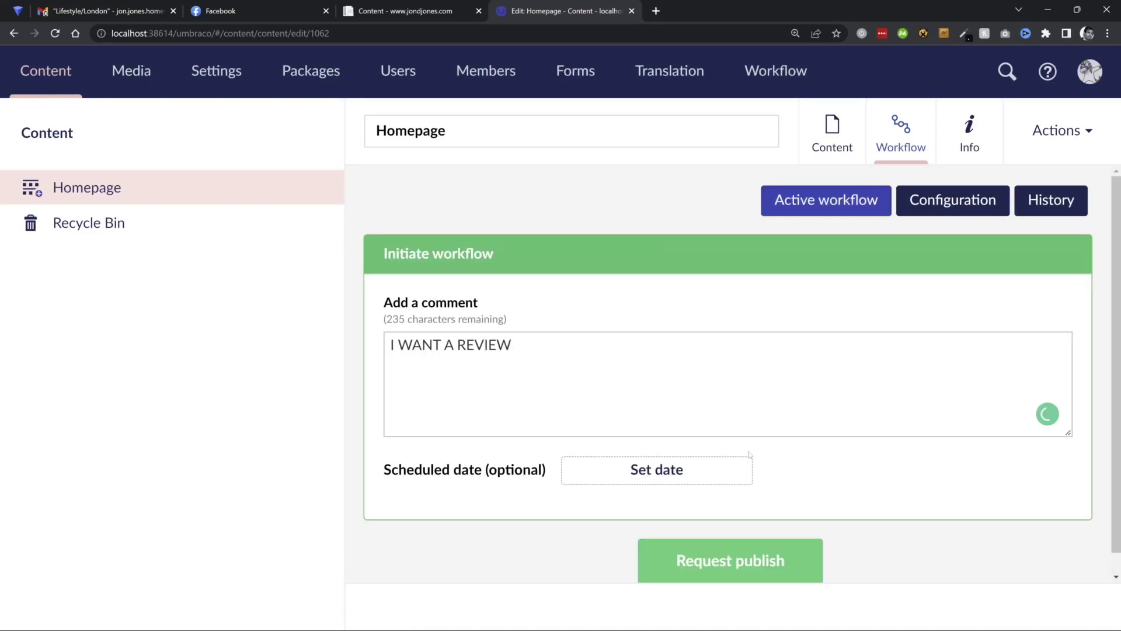
left_click(724, 468)
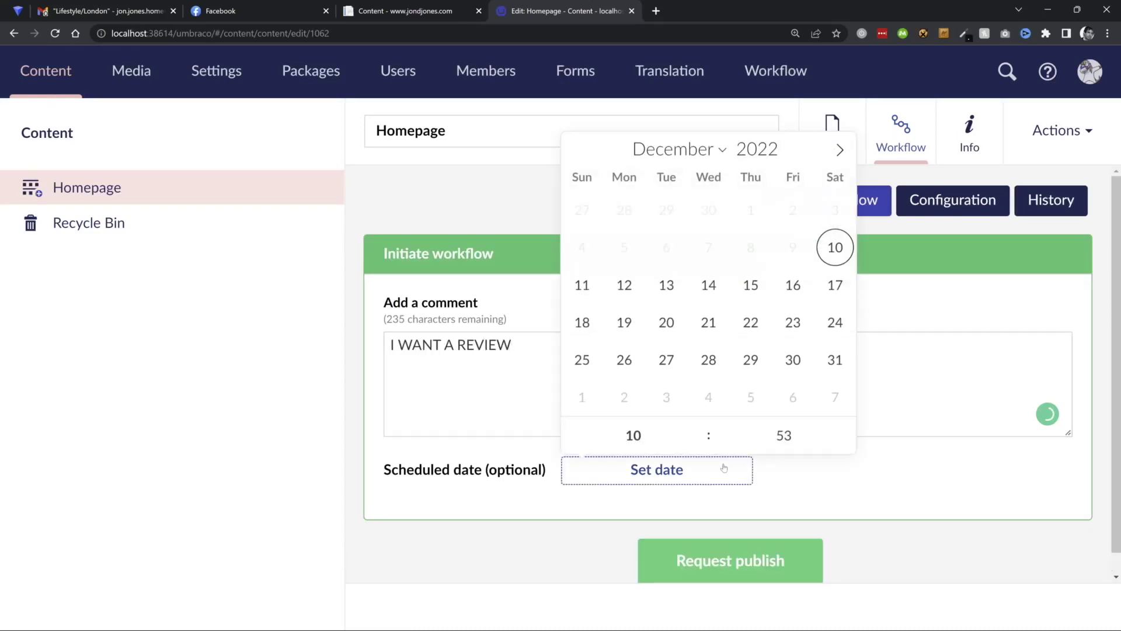
left_click(694, 355)
left_click(774, 498)
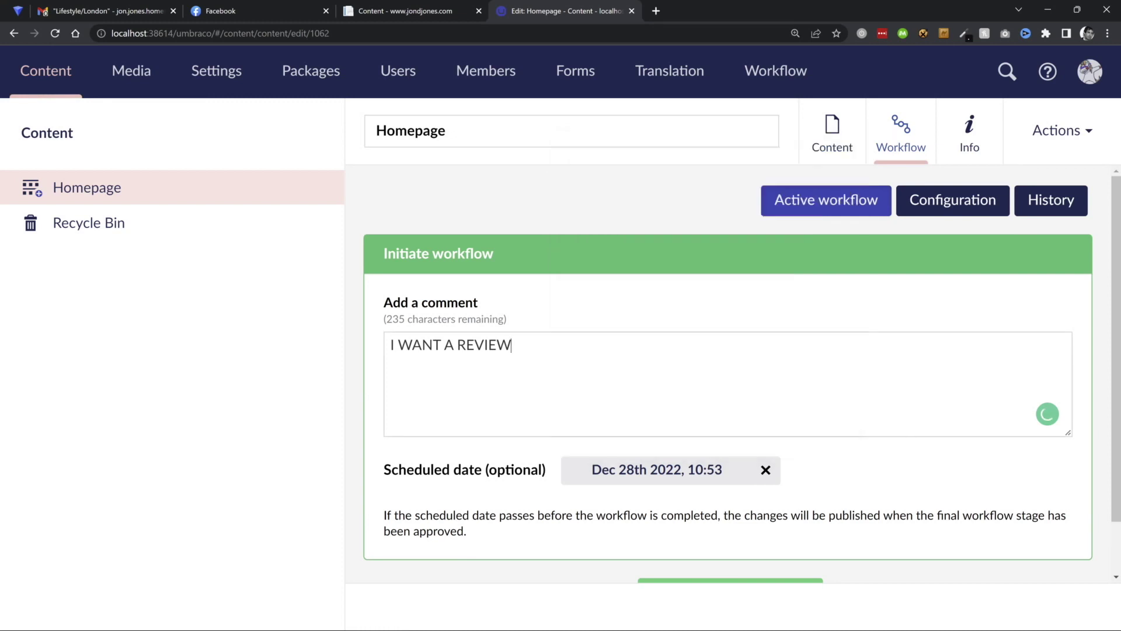
left_click(733, 581)
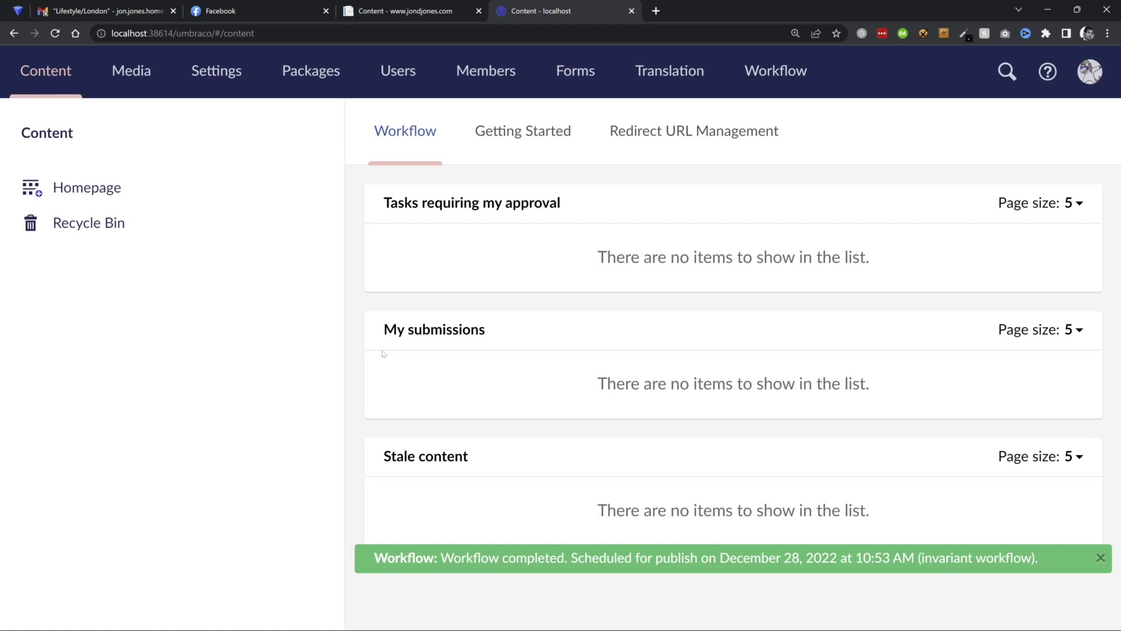
Show the Administrators group's permissions for the Homepage node.
left_click(318, 188)
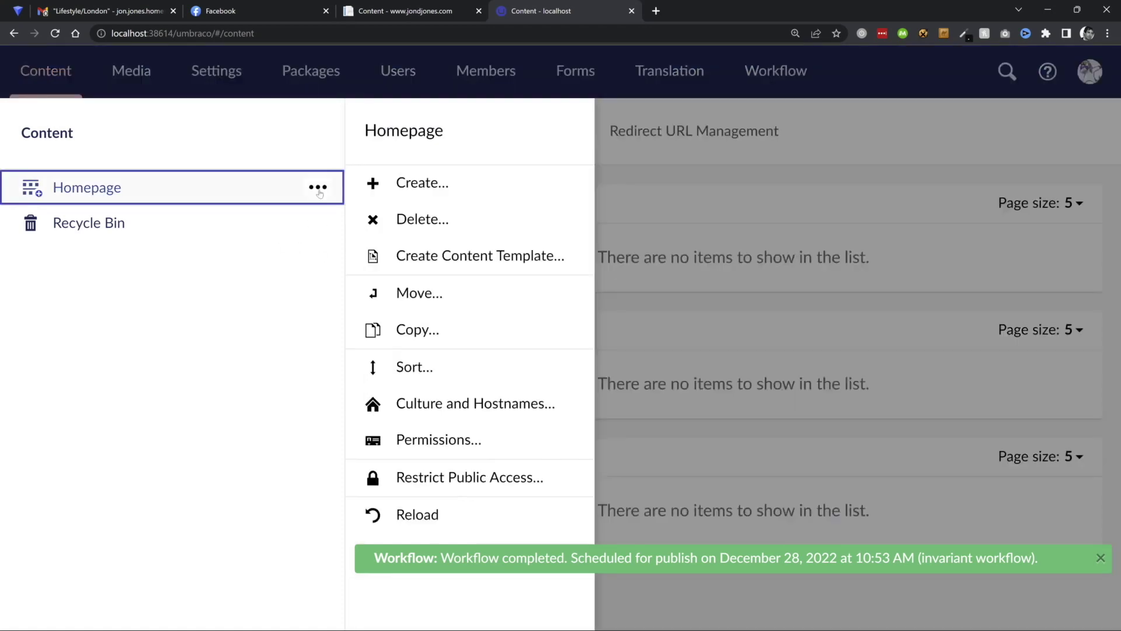
left_click(451, 448)
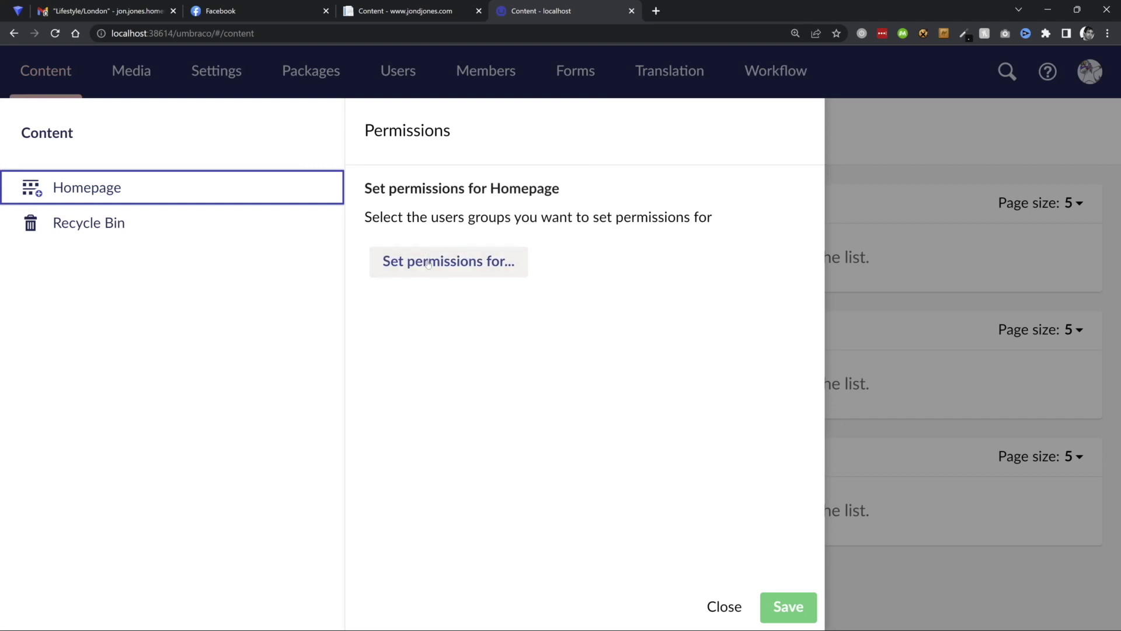
left_click(448, 263)
left_click(452, 295)
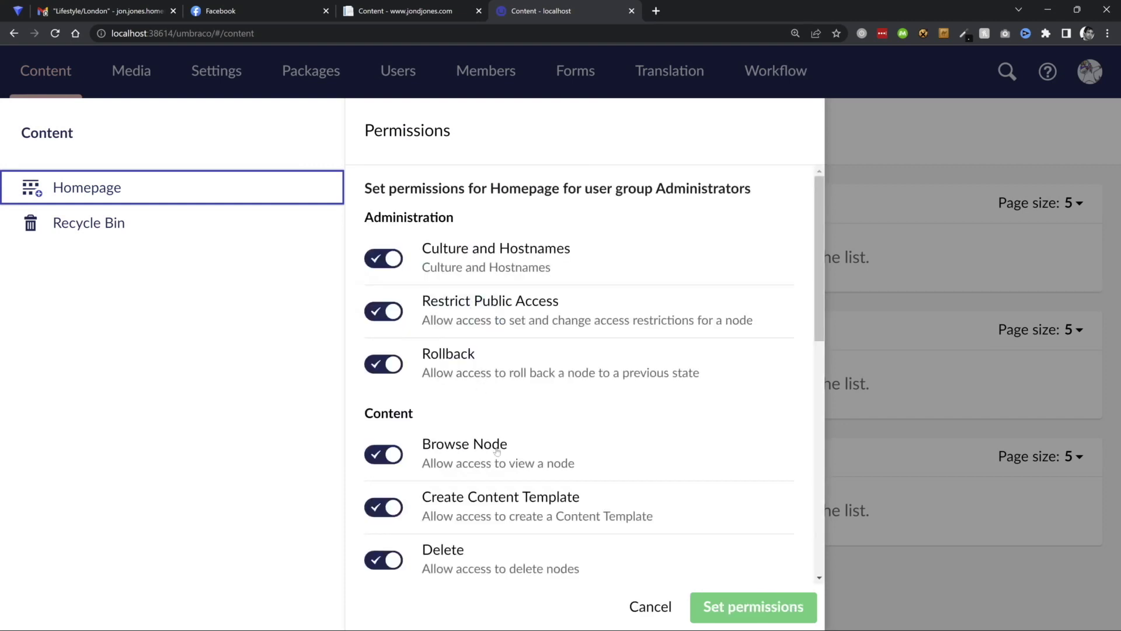